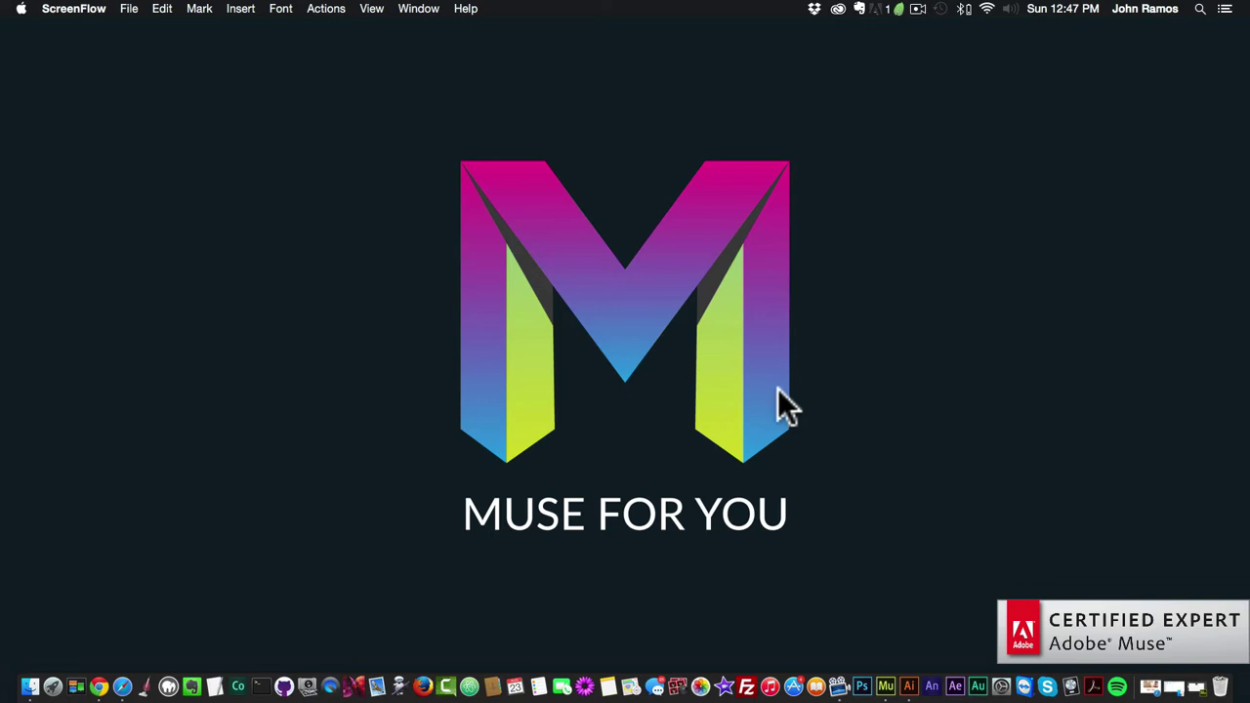
Launch Adobe Muse CC with the Rouge site
{"action": "left_click", "coordinate": [886, 646]}
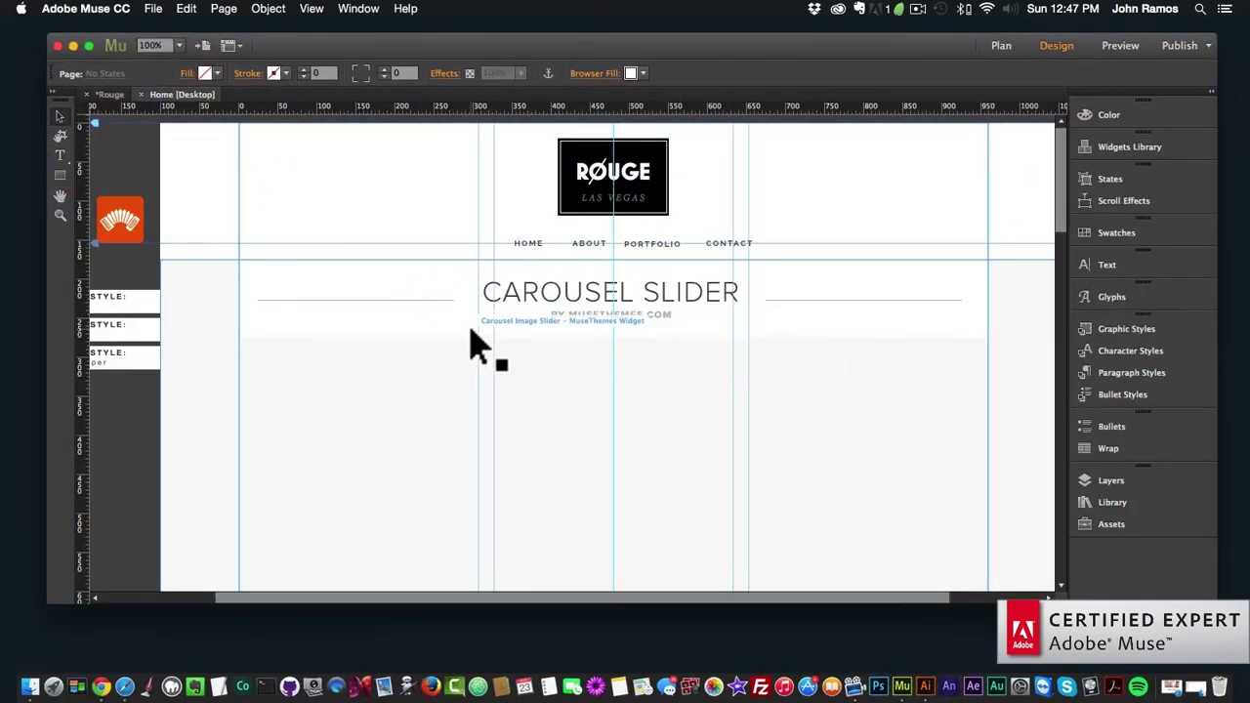
{"action": "scroll", "coordinate": [477, 344], "scroll_direction": "left", "scroll_amount": 2}
{"action": "scroll", "coordinate": [476, 344], "scroll_direction": "left", "scroll_amount": 2}
{"action": "scroll", "coordinate": [479, 345], "scroll_direction": "right", "scroll_amount": 4}
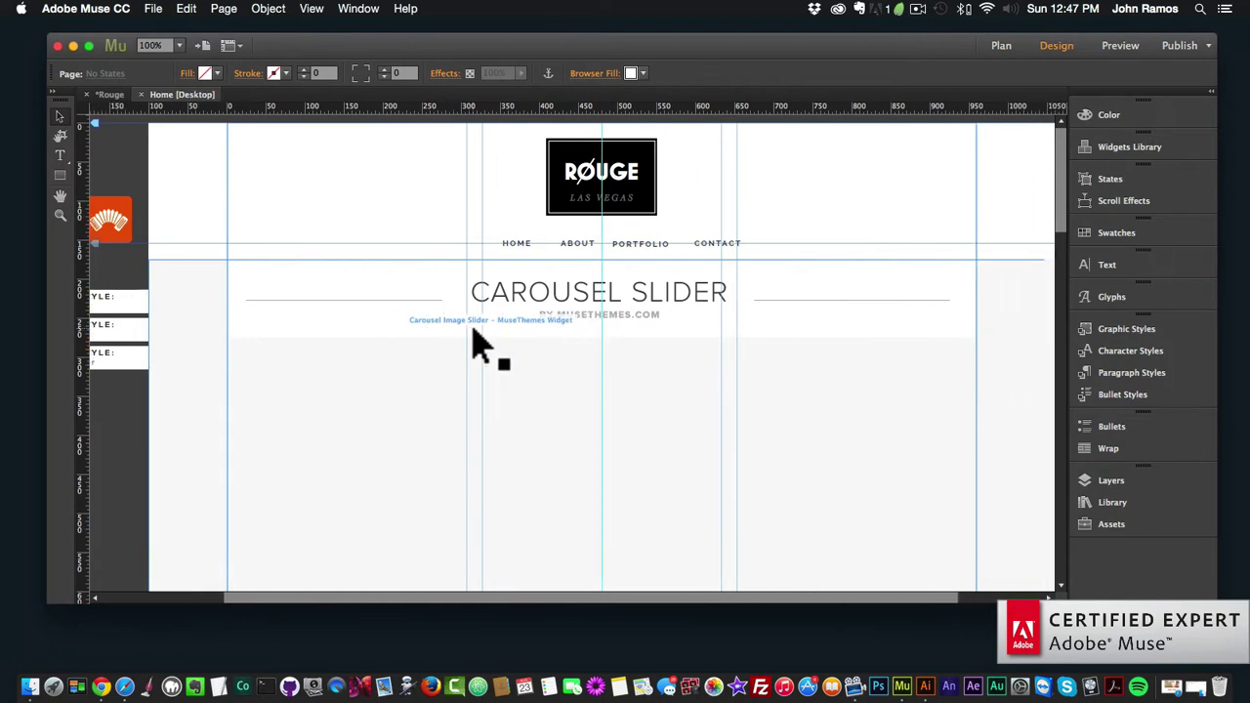
Preview the whole Rouge site in the browser from the File menu
{"action": "left_click", "coordinate": [156, 9]}
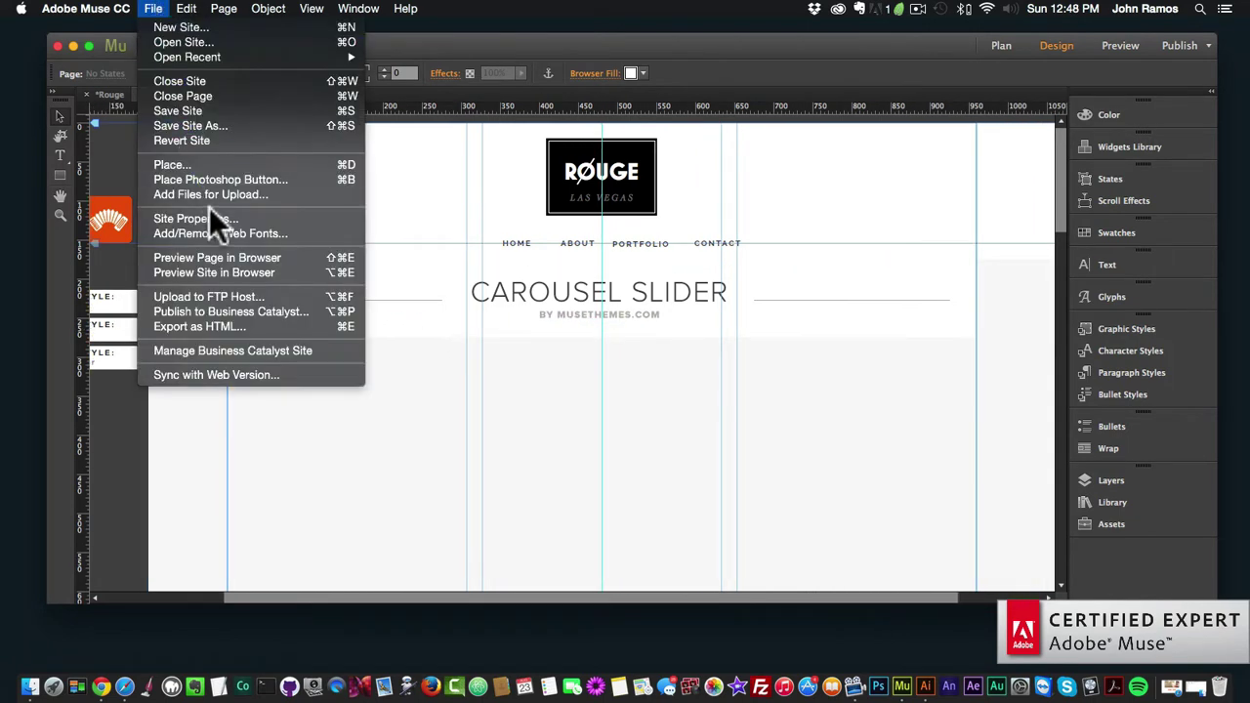
{"action": "left_click", "coordinate": [195, 266]}
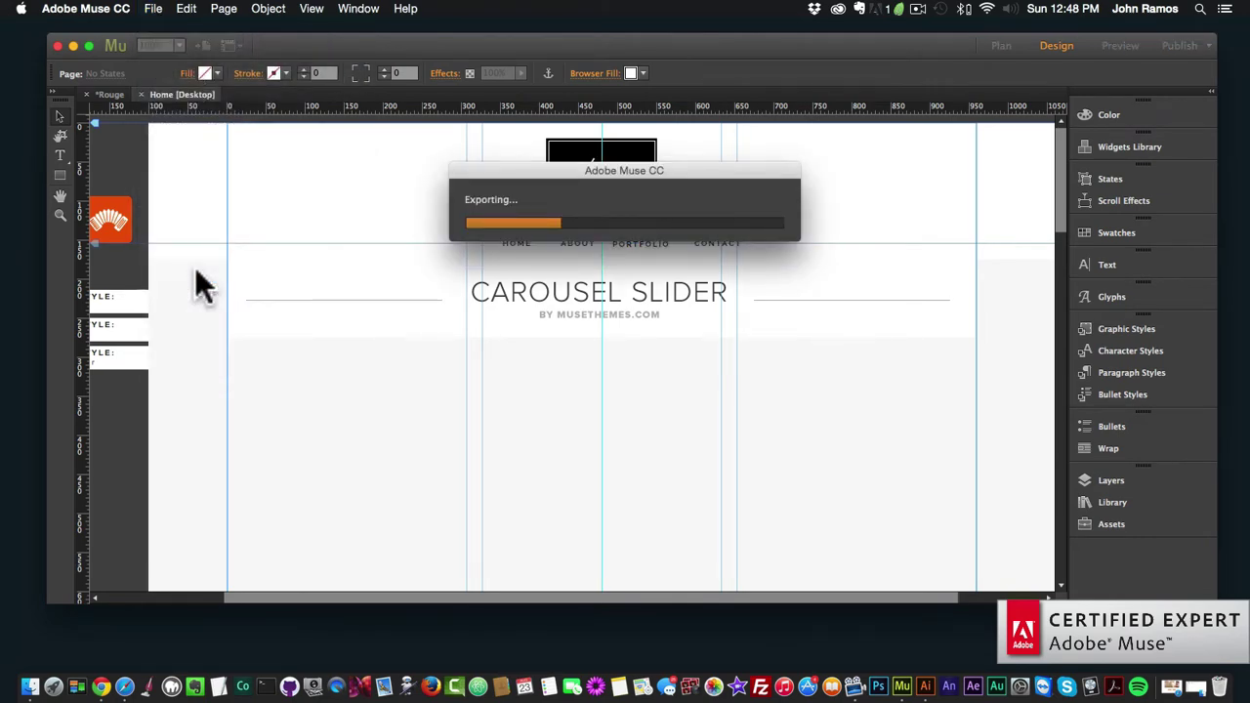
{"action": "scroll", "coordinate": [576, 390], "scroll_direction": "down", "scroll_amount": 5}
Scroll the Home preview, then open and scroll the About page
{"action": "scroll", "coordinate": [574, 386], "scroll_direction": "down", "scroll_amount": 15}
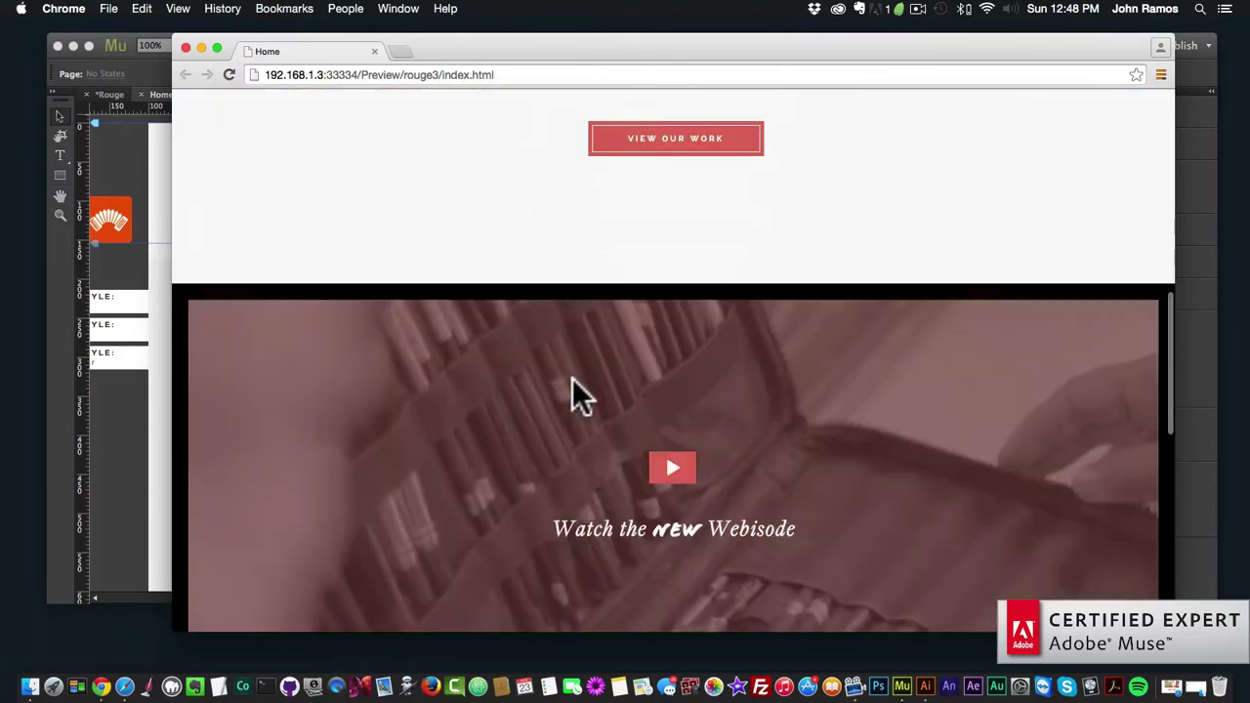
{"action": "scroll", "coordinate": [576, 395], "scroll_direction": "up", "scroll_amount": 20}
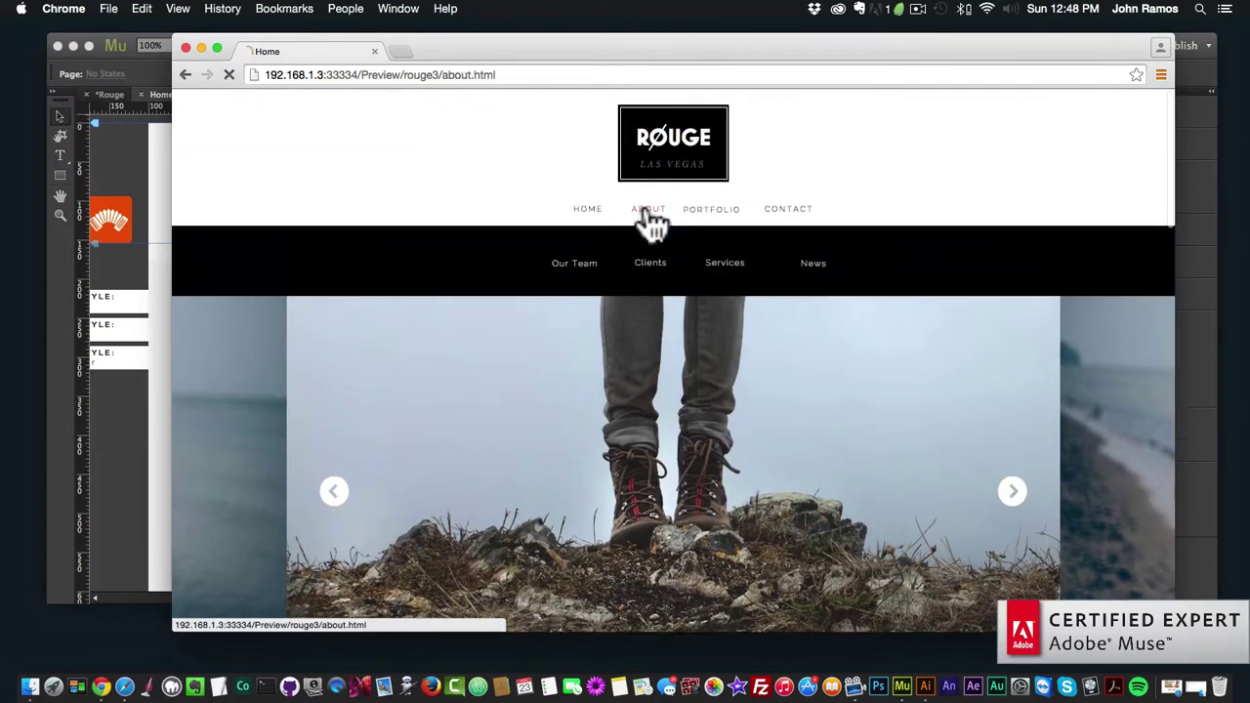
{"action": "left_click", "coordinate": [649, 209]}
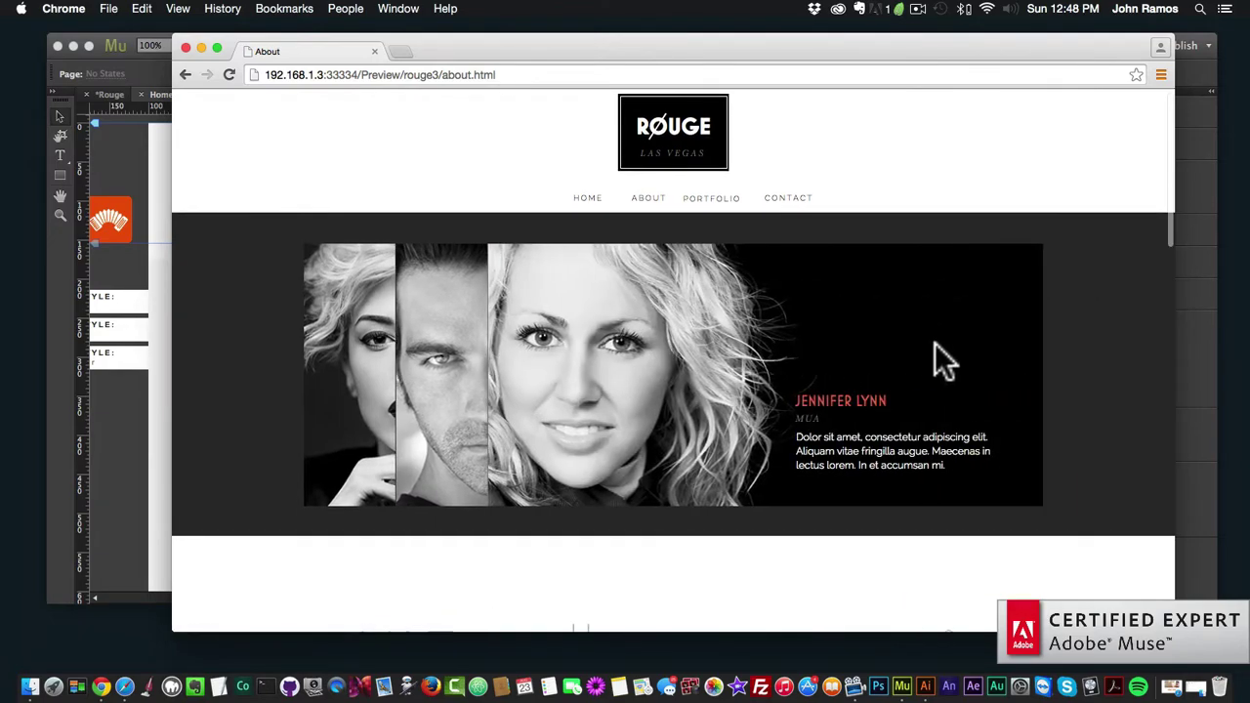
{"action": "scroll", "coordinate": [469, 353], "scroll_direction": "down", "scroll_amount": 5}
{"action": "scroll", "coordinate": [467, 354], "scroll_direction": "down", "scroll_amount": 15}
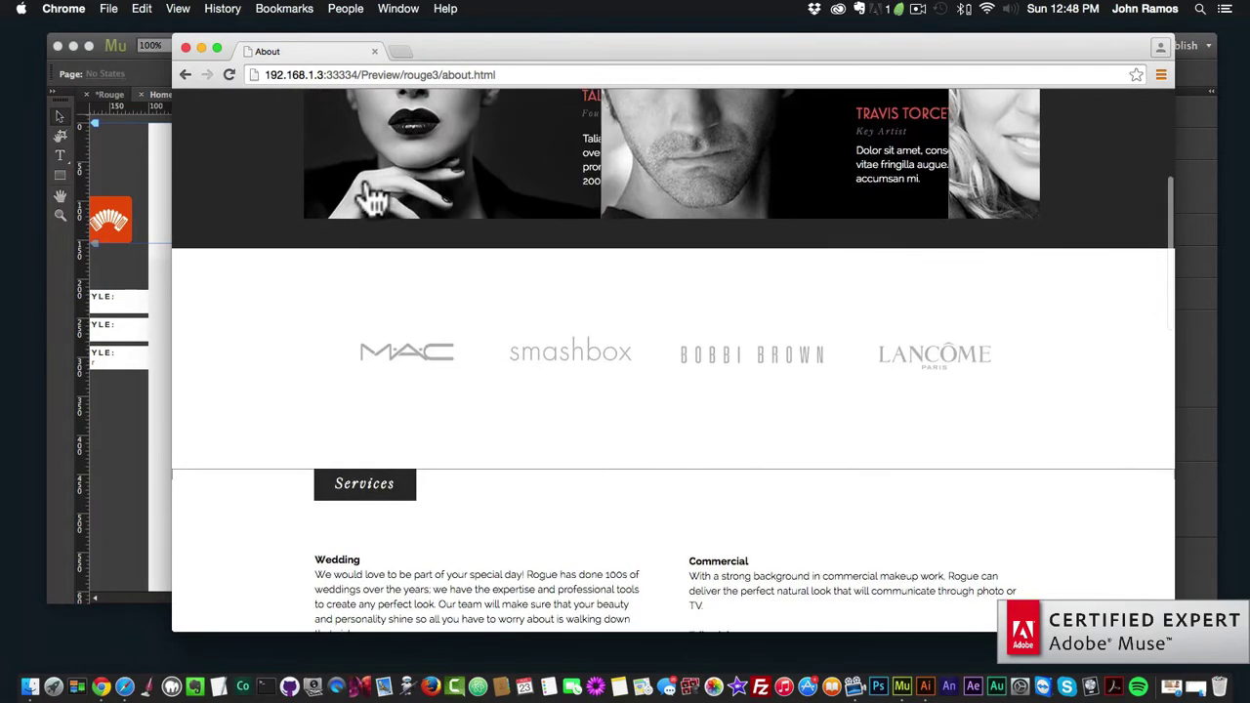
{"action": "scroll", "coordinate": [569, 376], "scroll_direction": "up", "scroll_amount": 20}
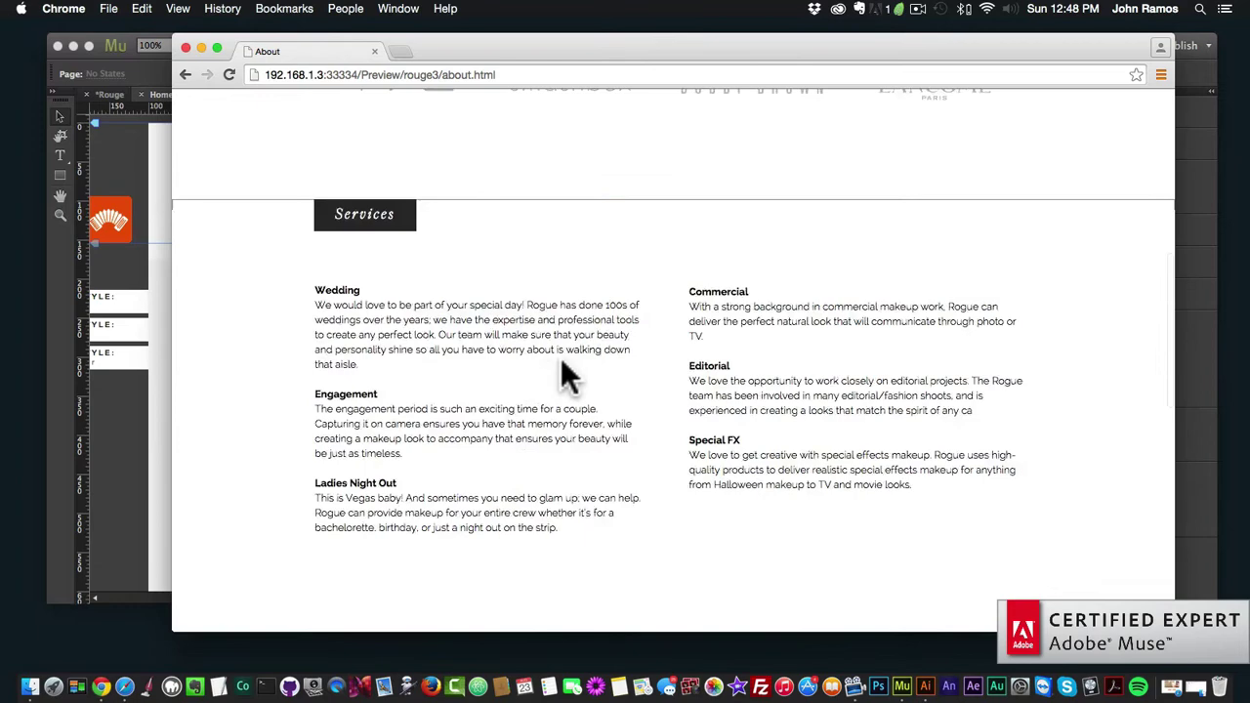
Visit the Portfolio and Contact pages, return Home, then bring Muse forward
{"action": "left_click", "coordinate": [709, 211]}
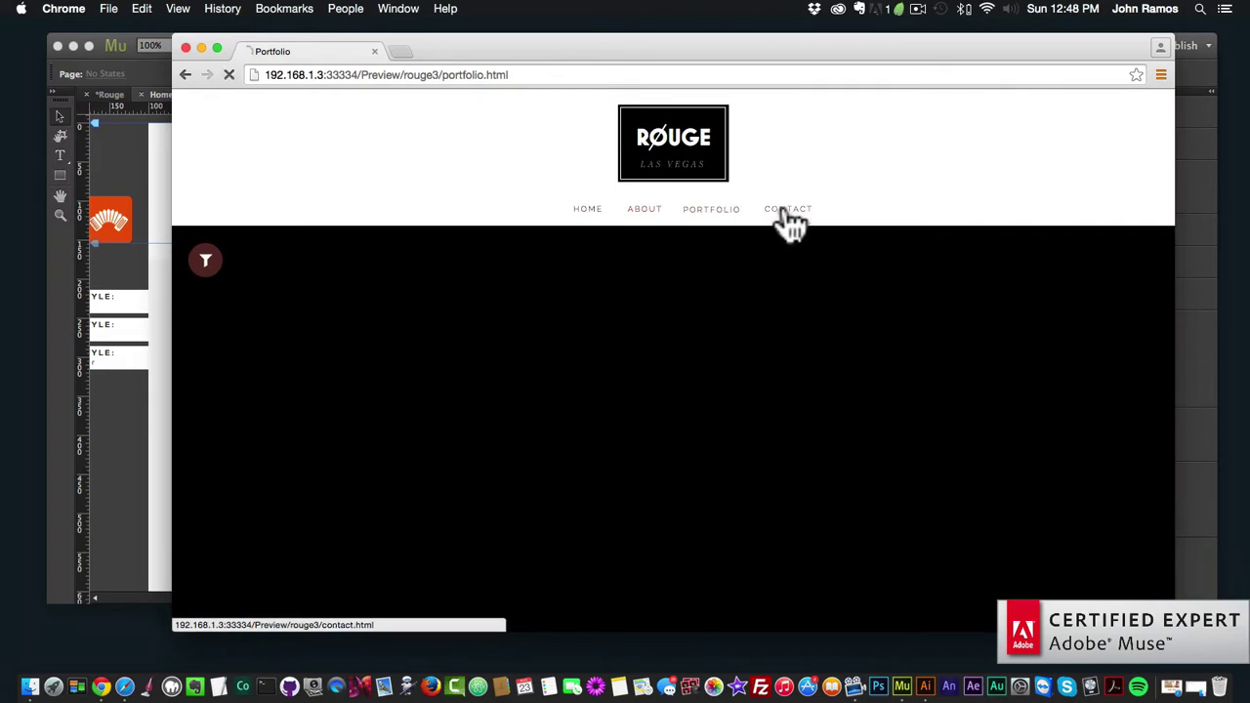
{"action": "left_click", "coordinate": [785, 216]}
{"action": "left_click", "coordinate": [587, 215]}
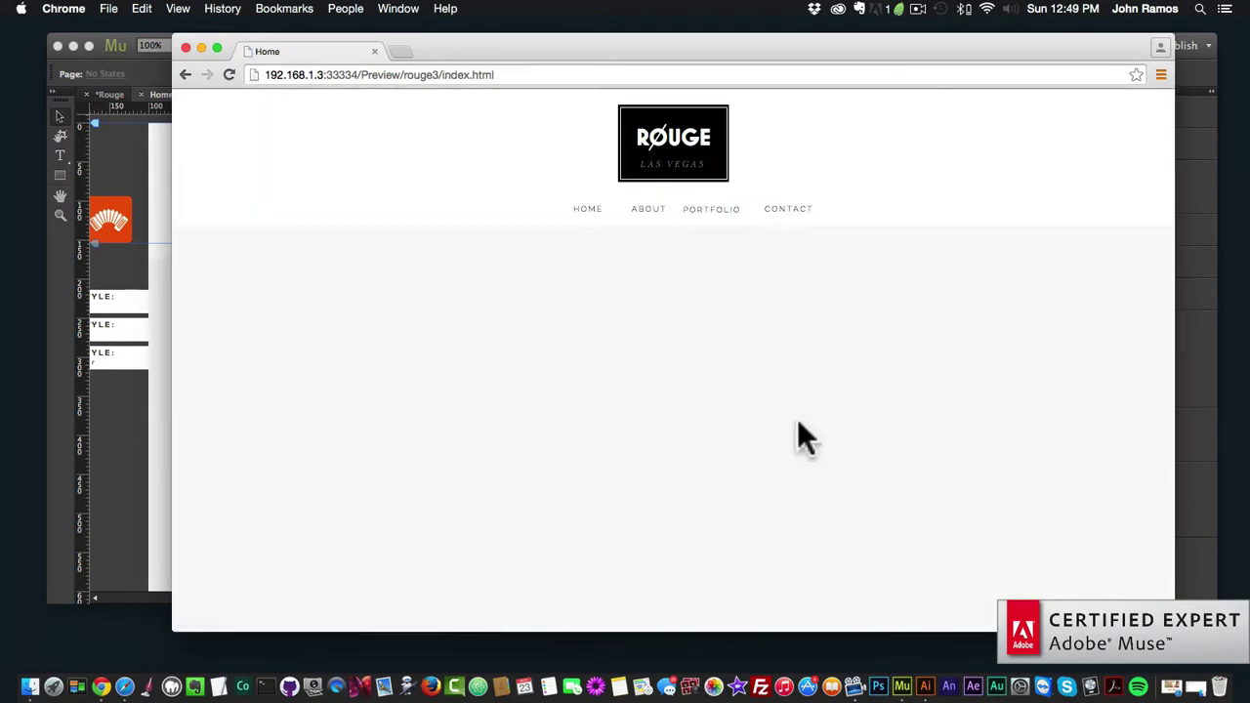
{"action": "scroll", "coordinate": [527, 375], "scroll_direction": "down", "scroll_amount": 5}
{"action": "scroll", "coordinate": [528, 381], "scroll_direction": "up", "scroll_amount": 3}
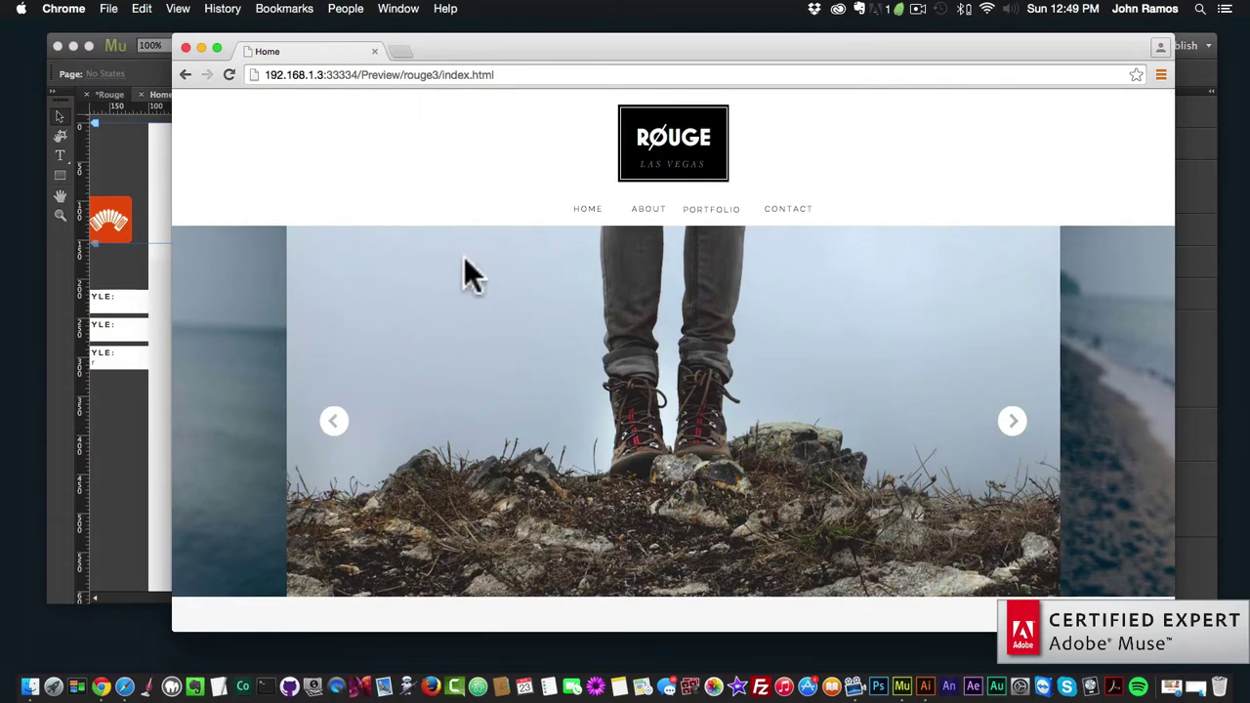
{"action": "left_click_drag", "start_coordinate": [454, 49], "coordinate": [484, 73]}
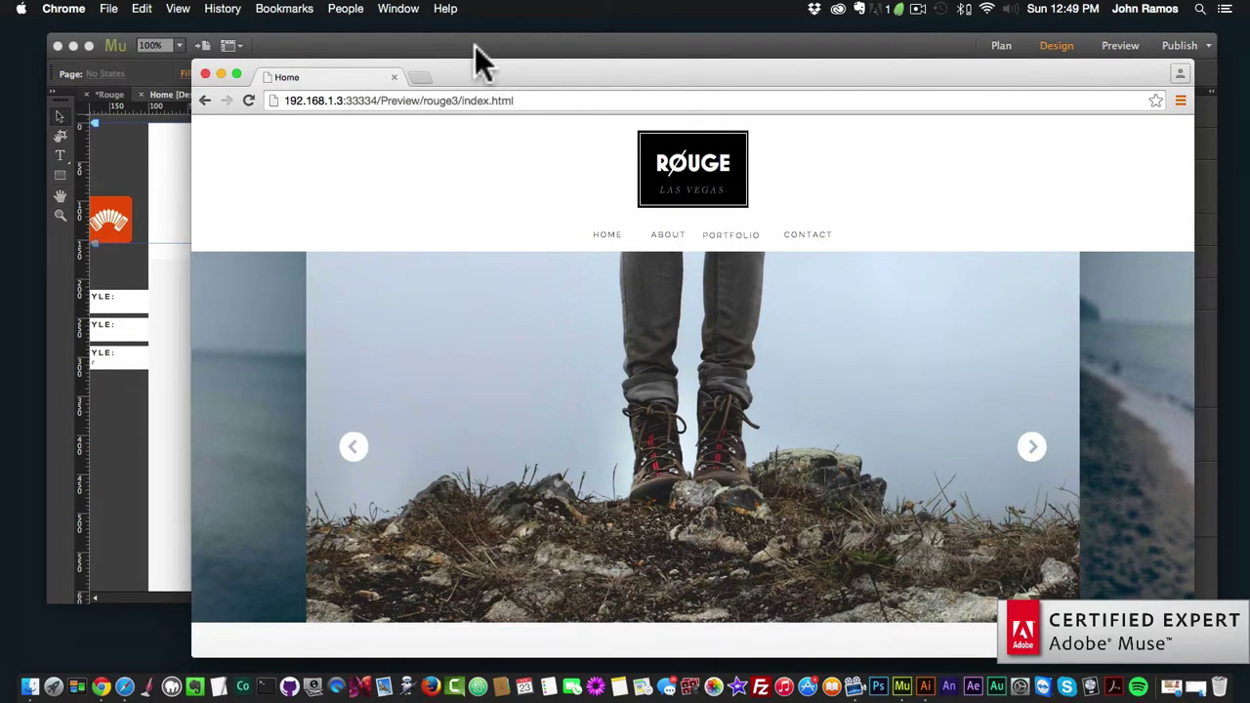
{"action": "left_click", "coordinate": [473, 42]}
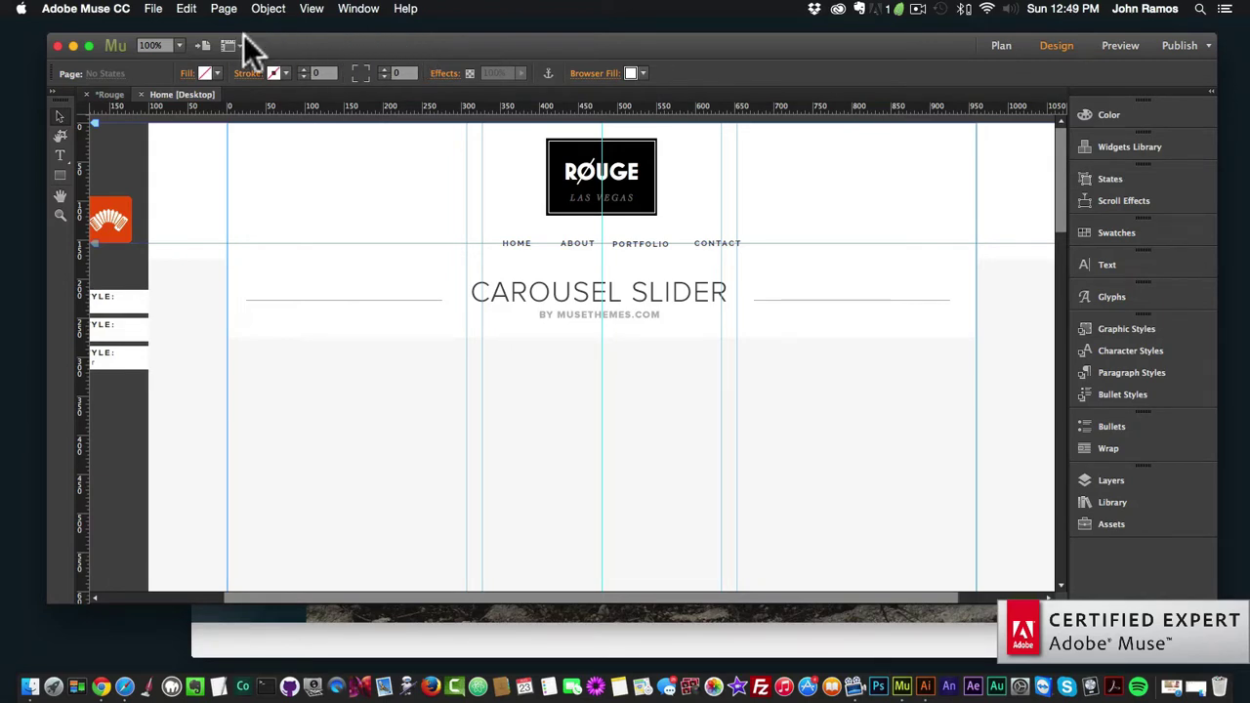
{"action": "left_click", "coordinate": [154, 9]}
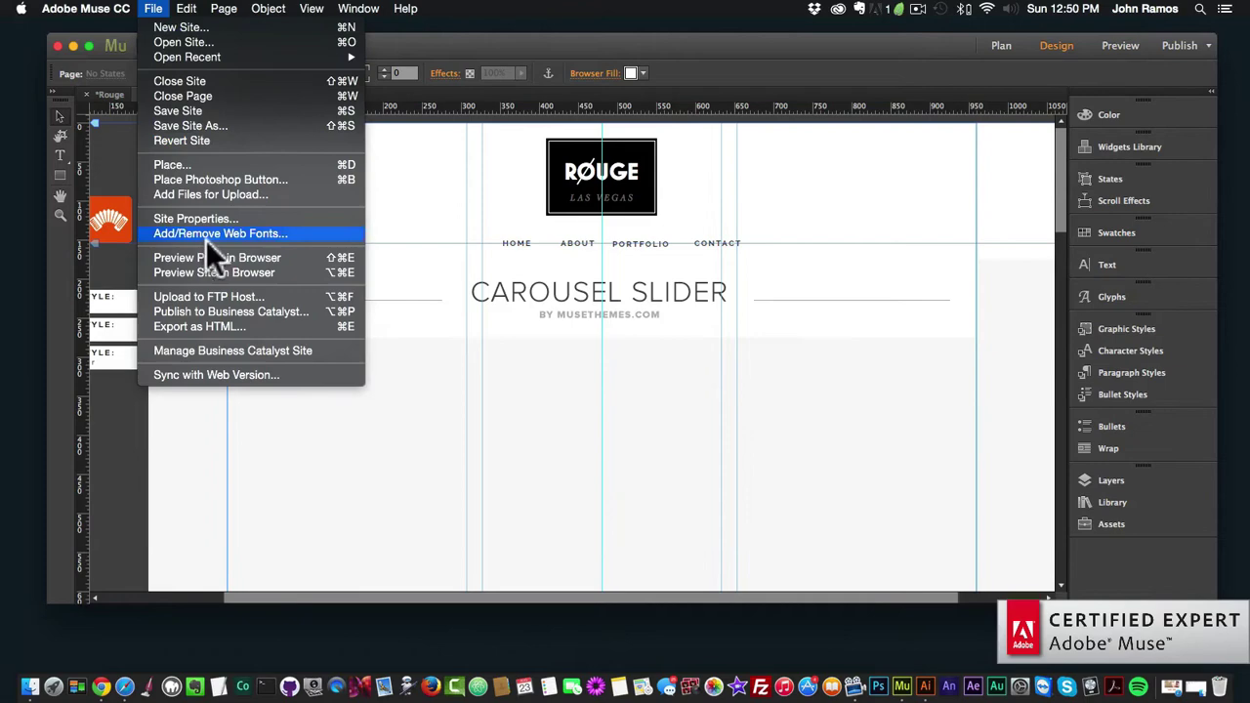
{"action": "left_click", "coordinate": [204, 324]}
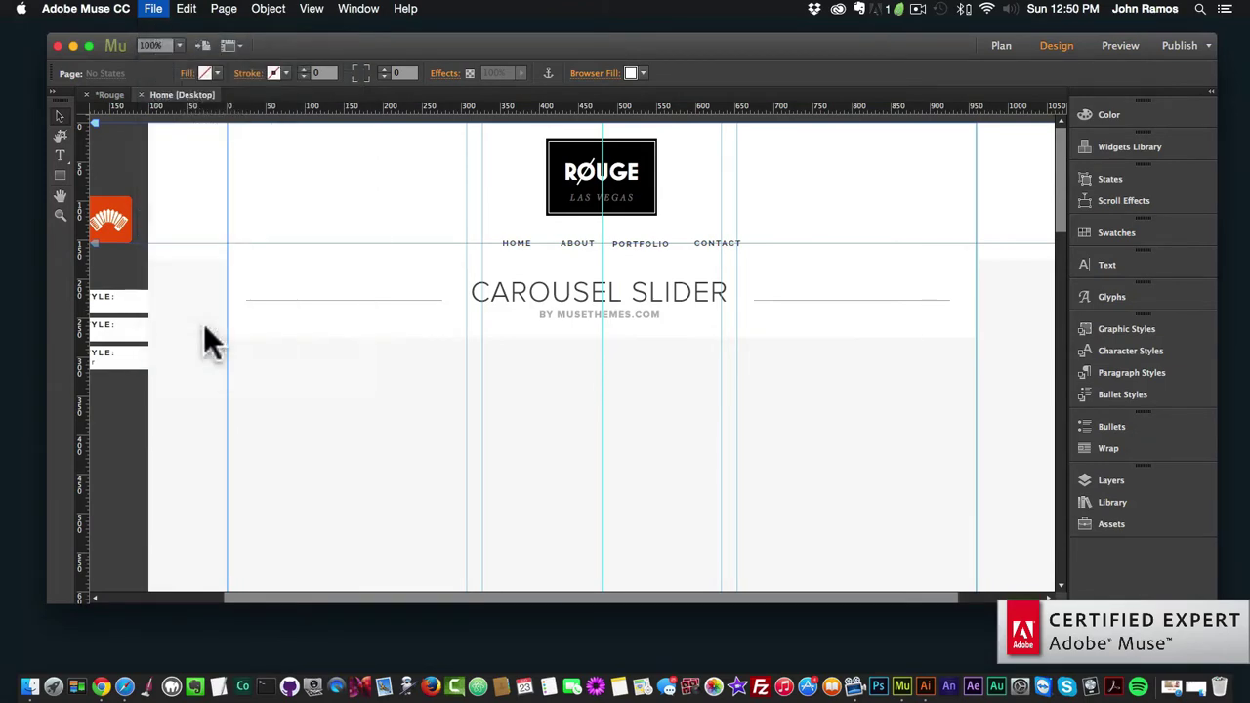
{"action": "left_click", "coordinate": [781, 381]}
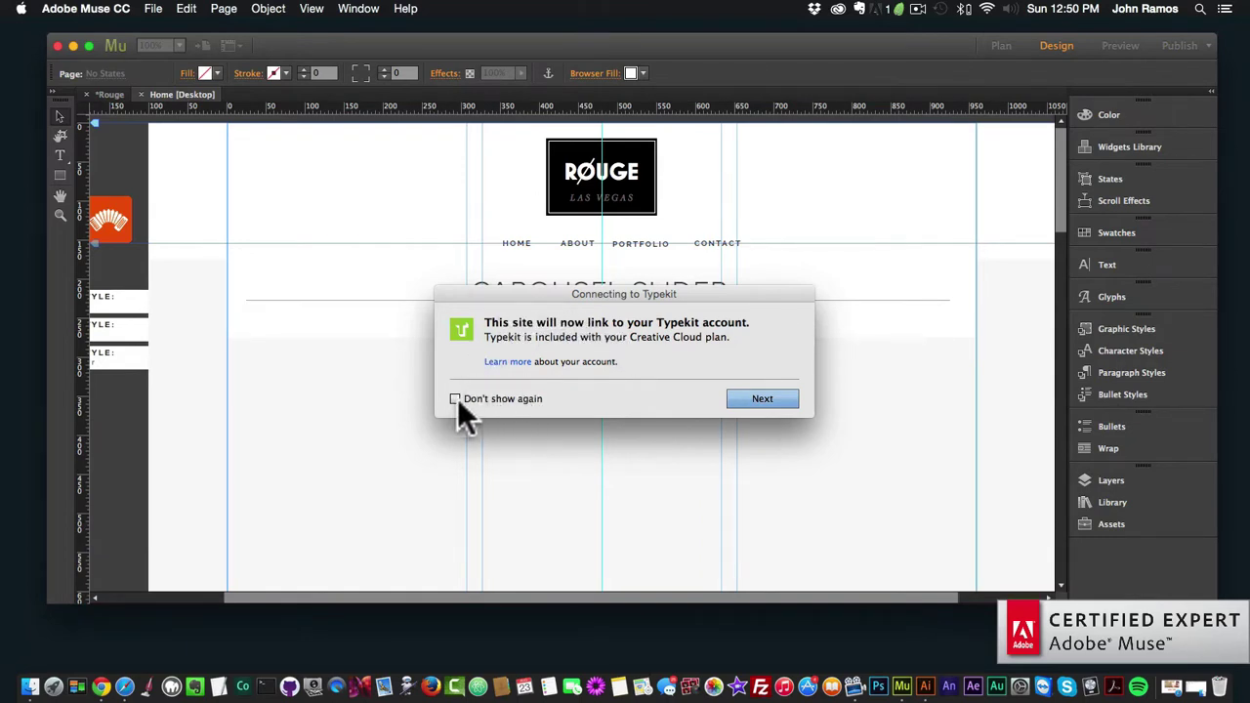
{"action": "left_click", "coordinate": [762, 398]}
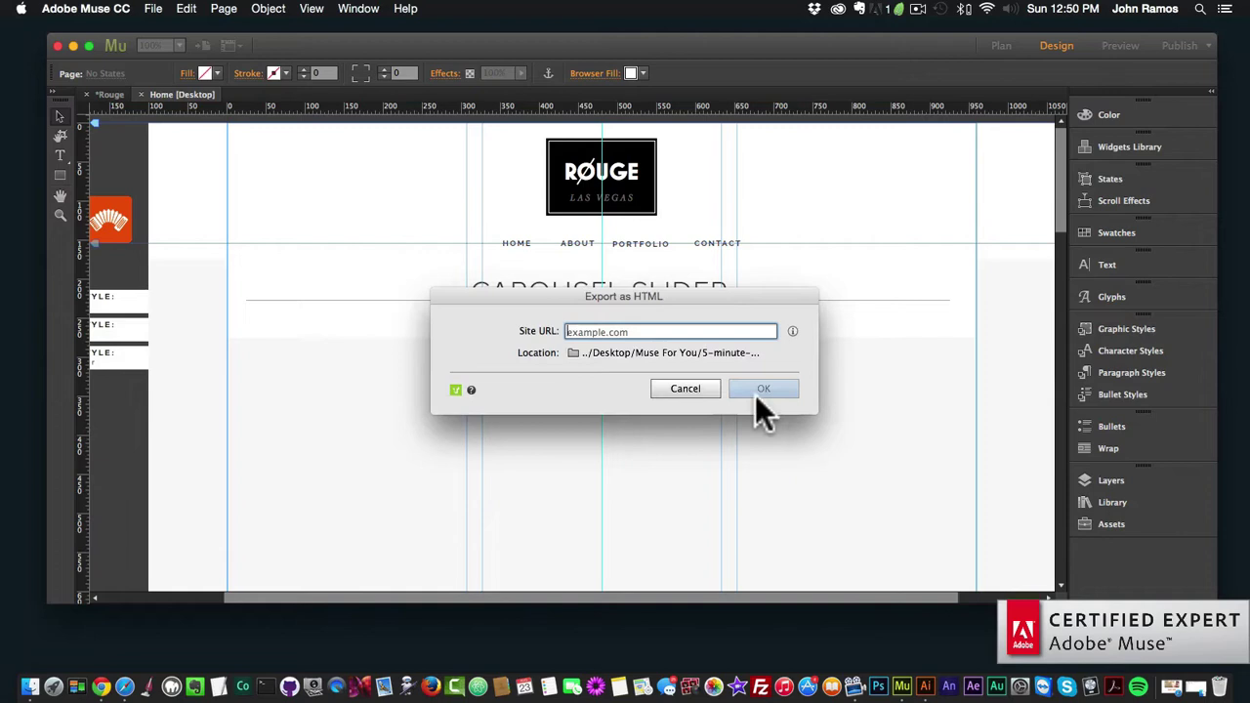
{"action": "type", "text": "www.test"}
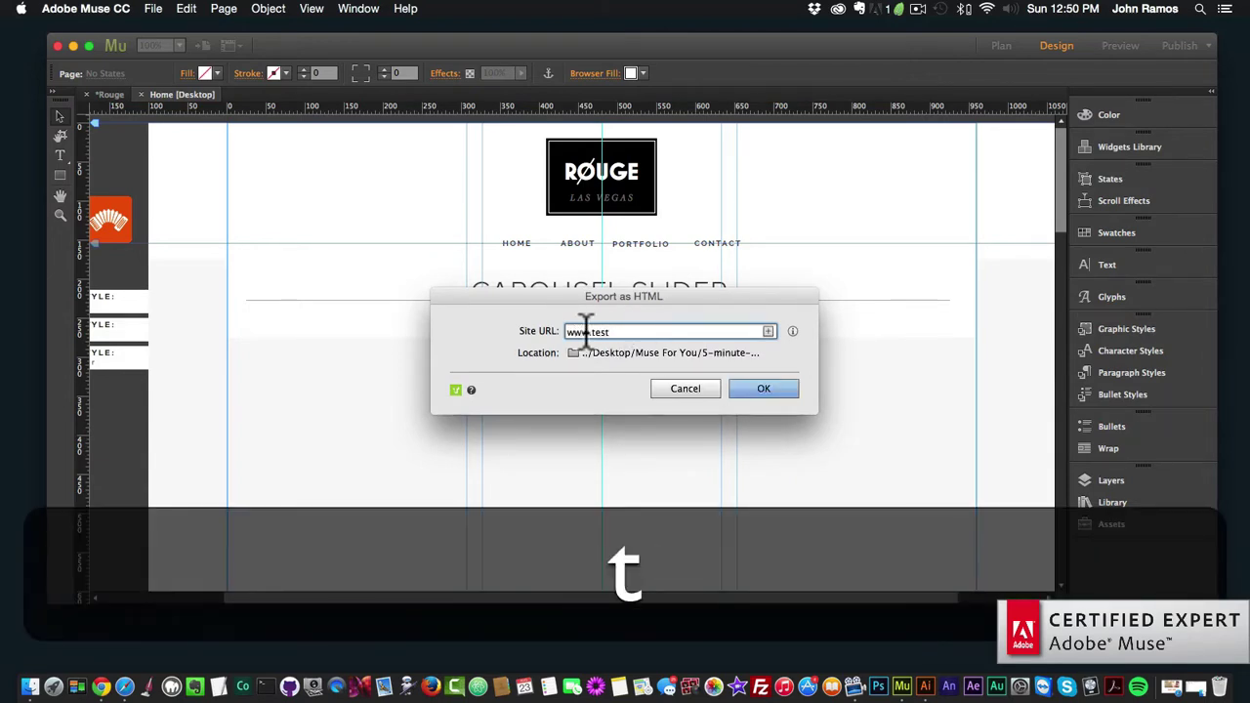
{"action": "type", "text": ".com"}
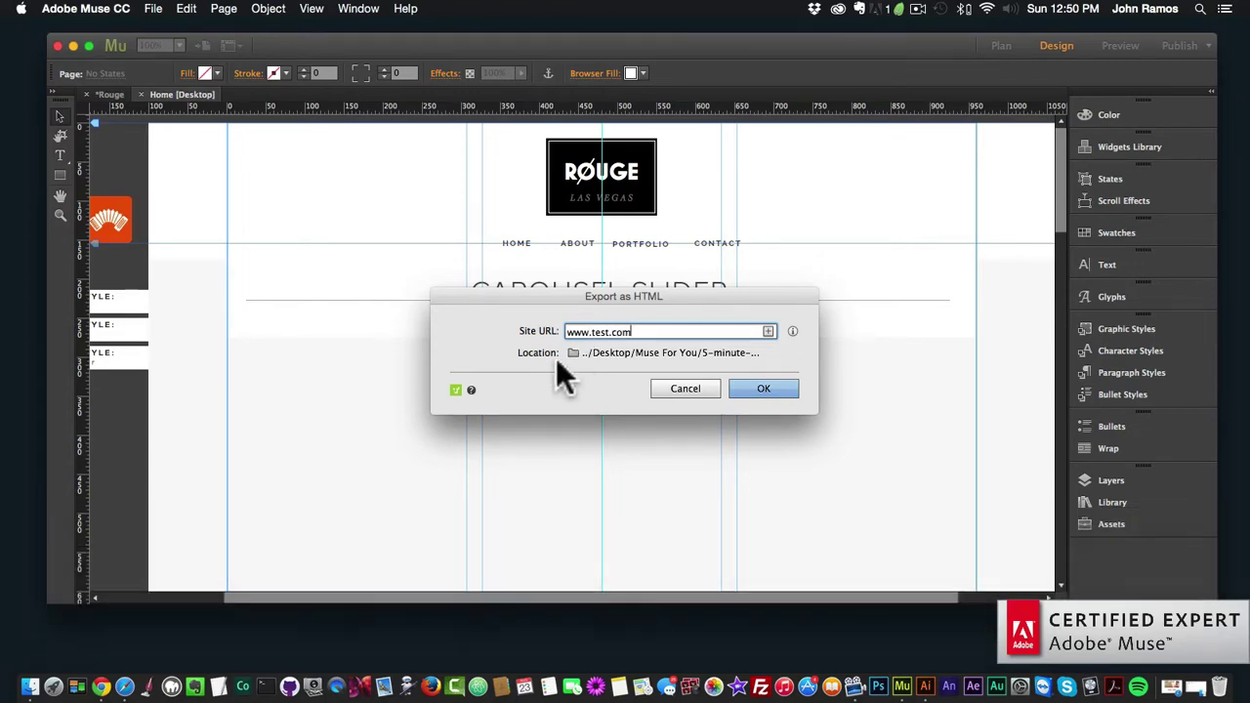
{"action": "left_click", "coordinate": [629, 352]}
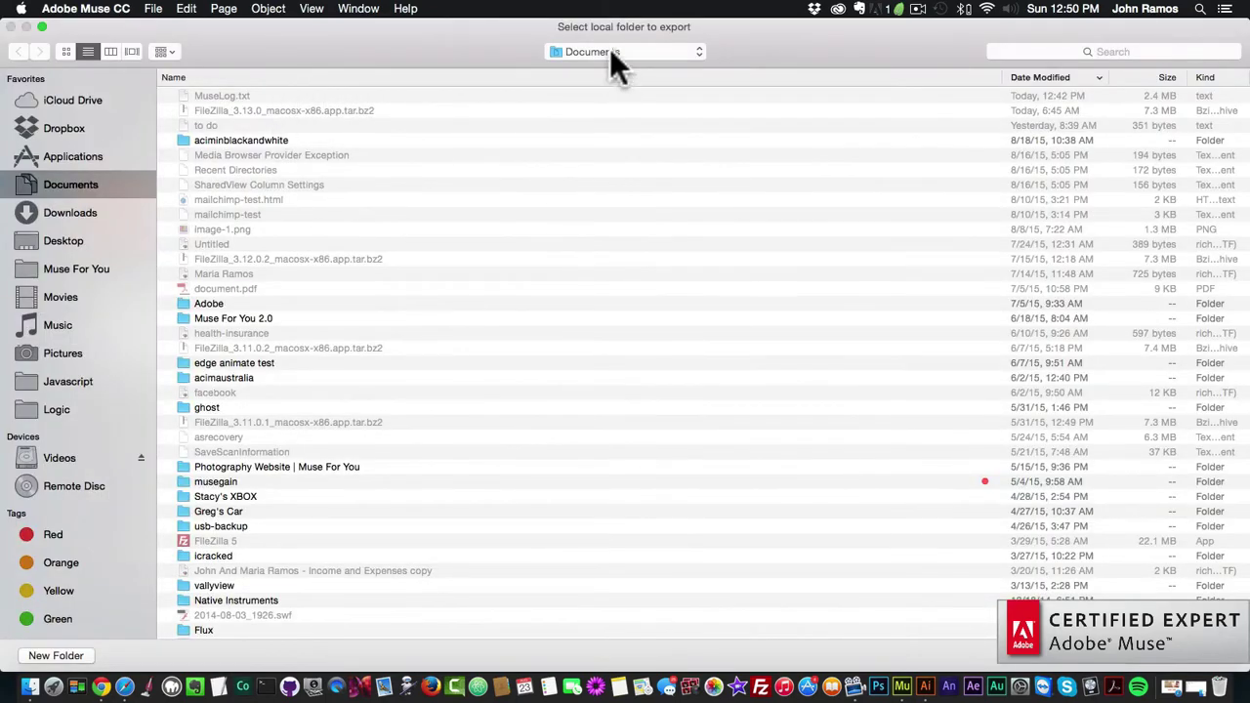
Create a folder named 'test' in Exporting Website as HTML and choose it as export location
{"action": "left_click", "coordinate": [610, 51]}
{"action": "left_click", "coordinate": [597, 154]}
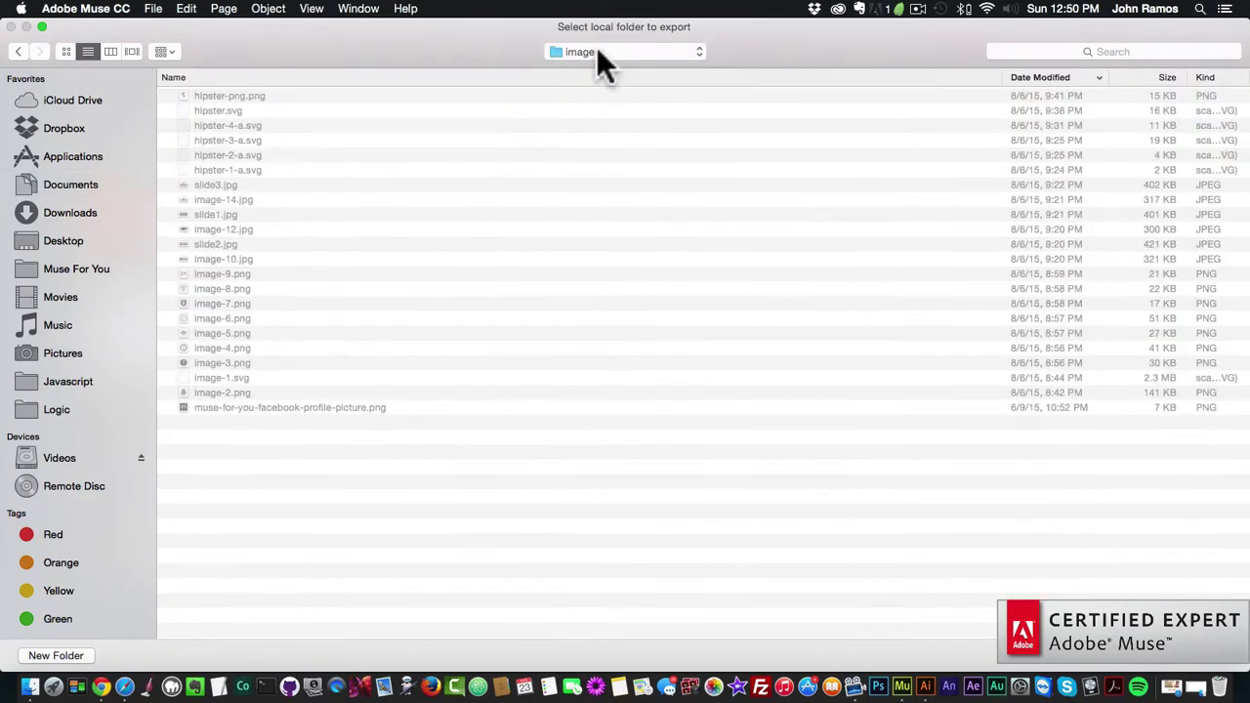
{"action": "left_click", "coordinate": [597, 49]}
{"action": "left_click", "coordinate": [592, 63]}
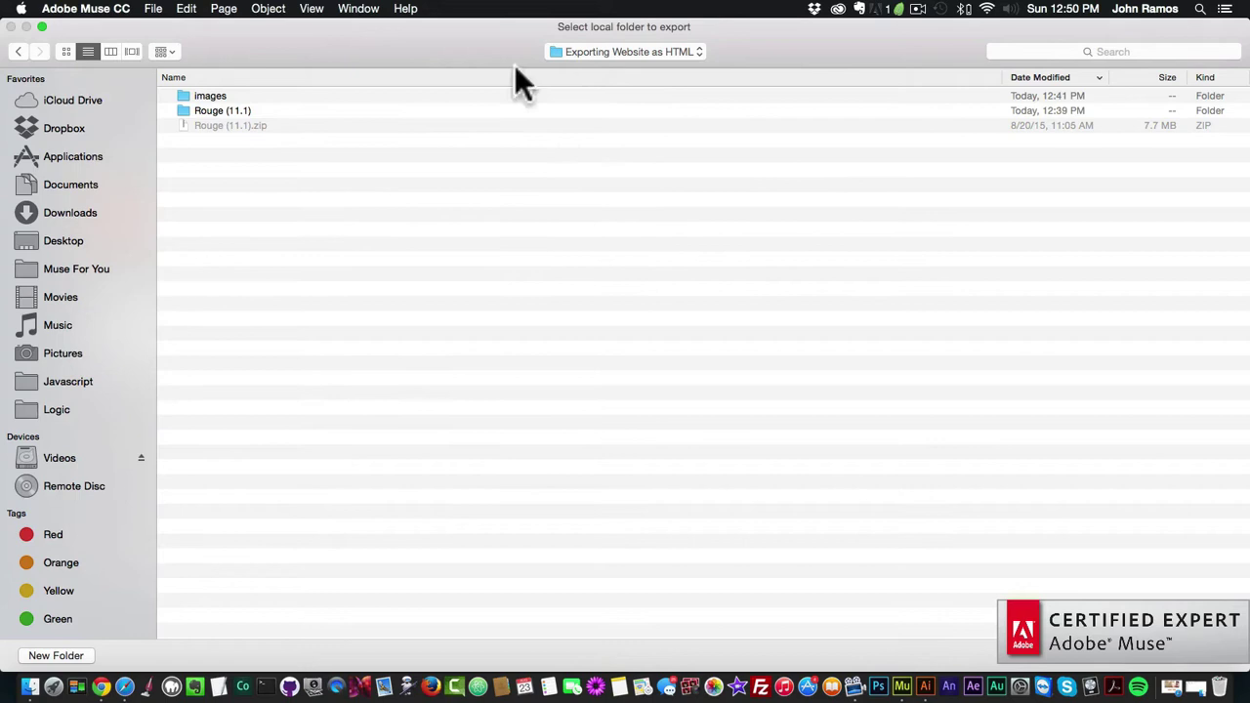
{"action": "left_click", "coordinate": [55, 658]}
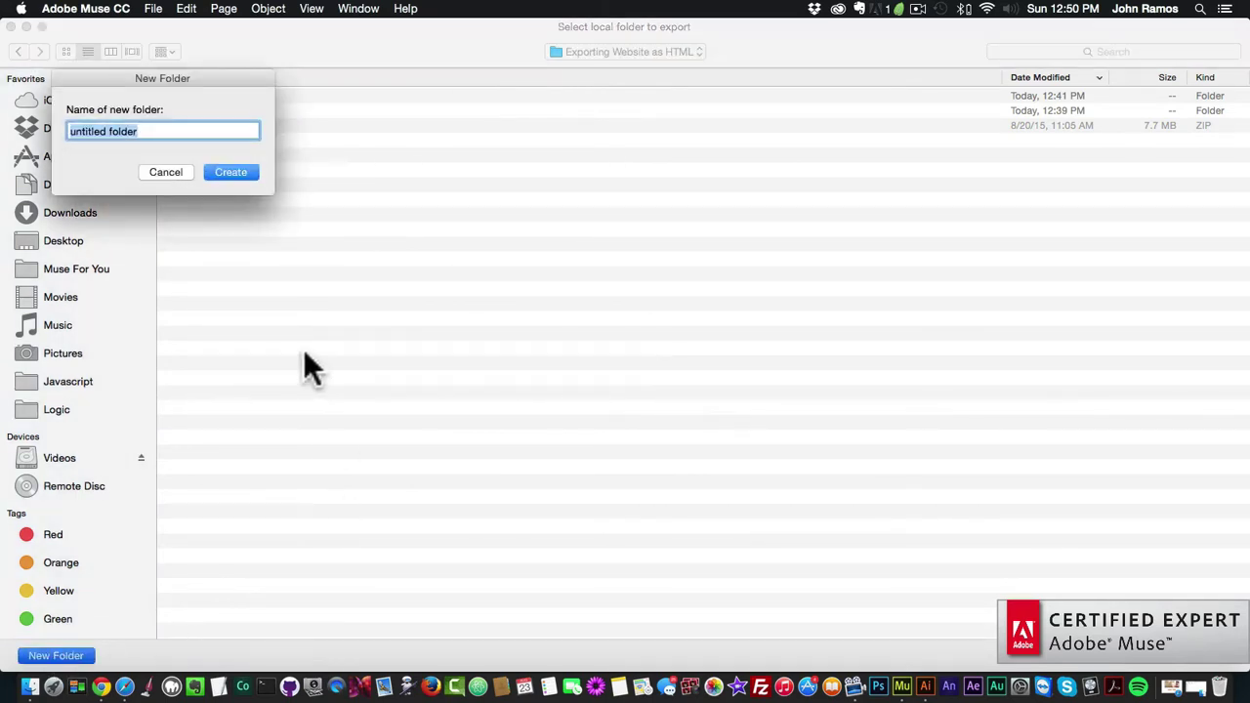
{"action": "type", "text": "test"}
{"action": "key", "text": "Return"}
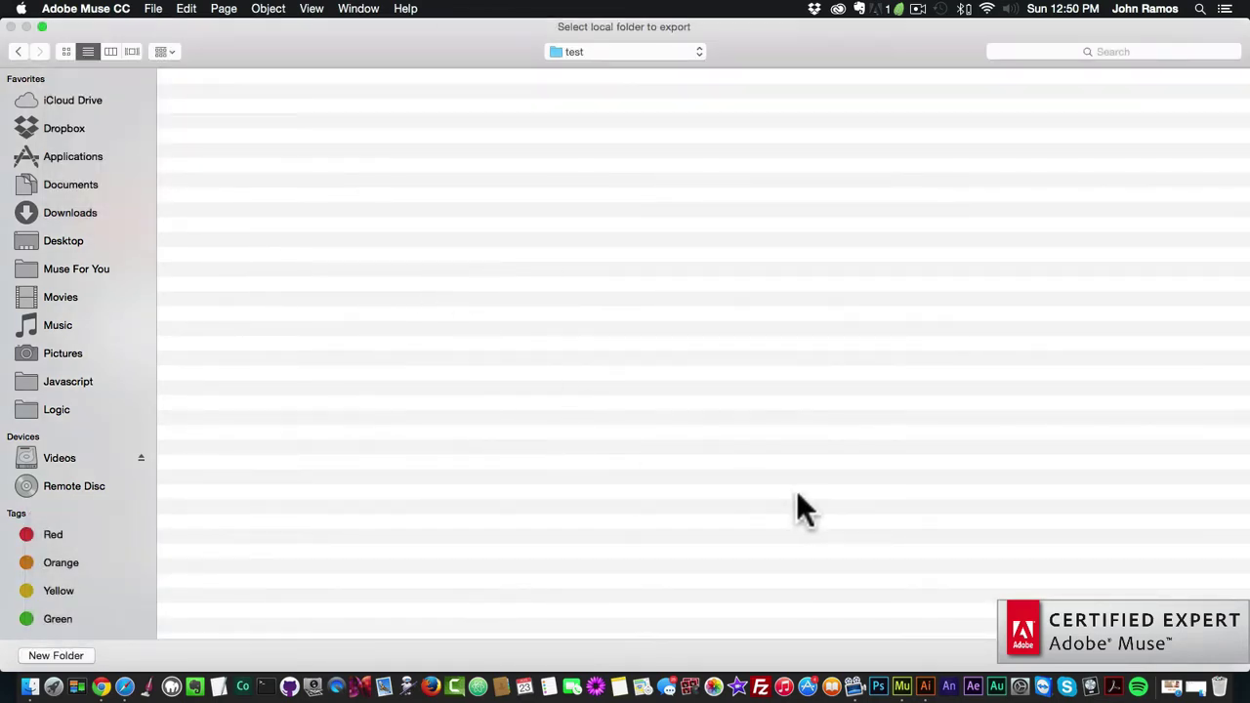
{"action": "left_click", "coordinate": [1216, 658]}
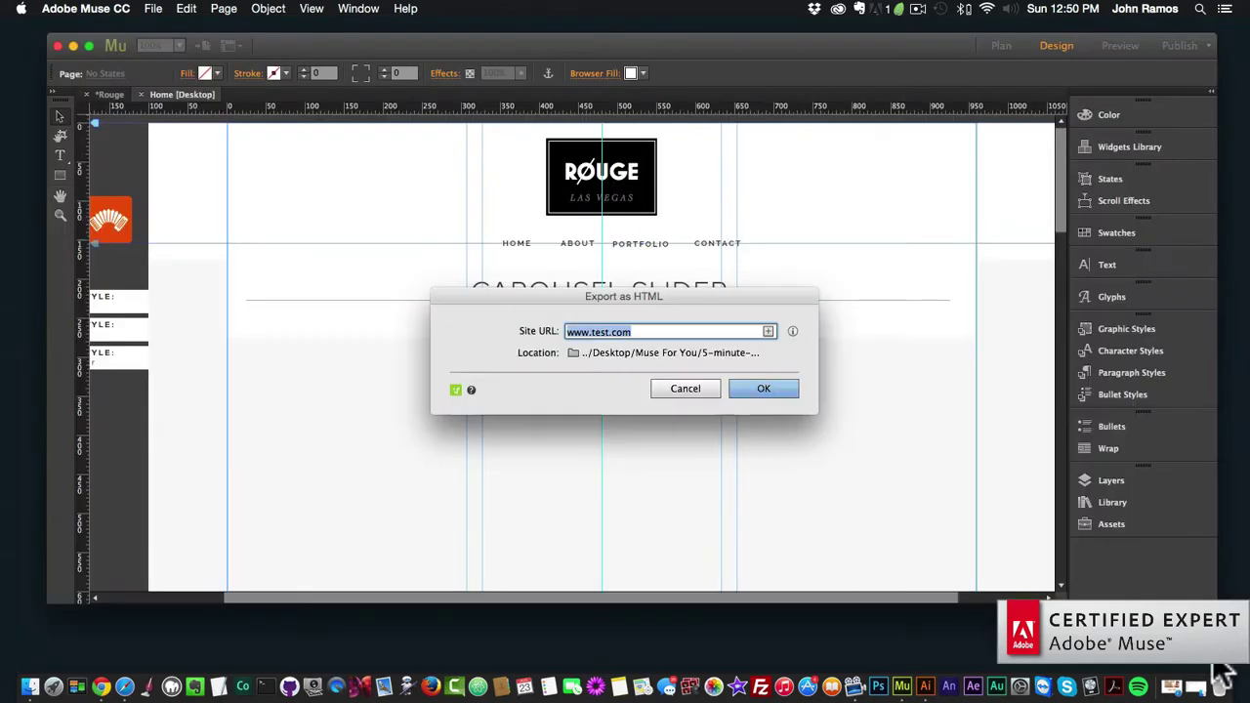
Run the HTML export to the test folder and dismiss the 58-warning completion report
{"action": "left_click", "coordinate": [652, 330]}
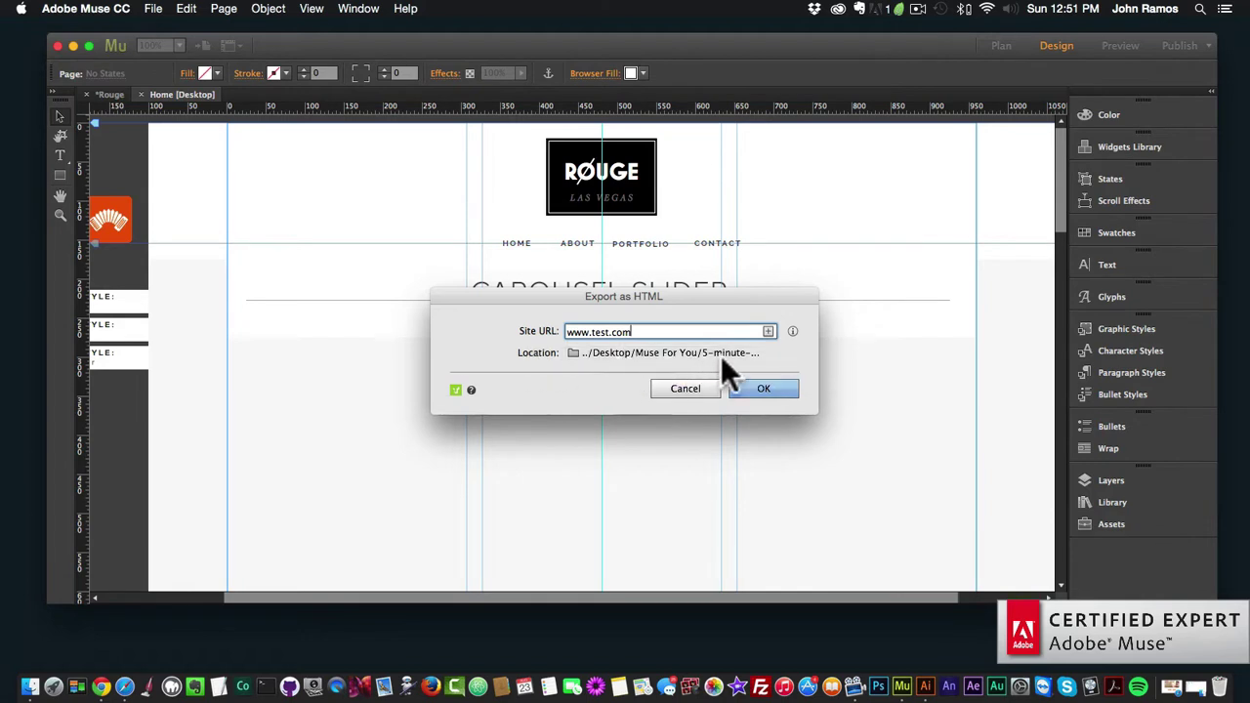
{"action": "left_click", "coordinate": [764, 388]}
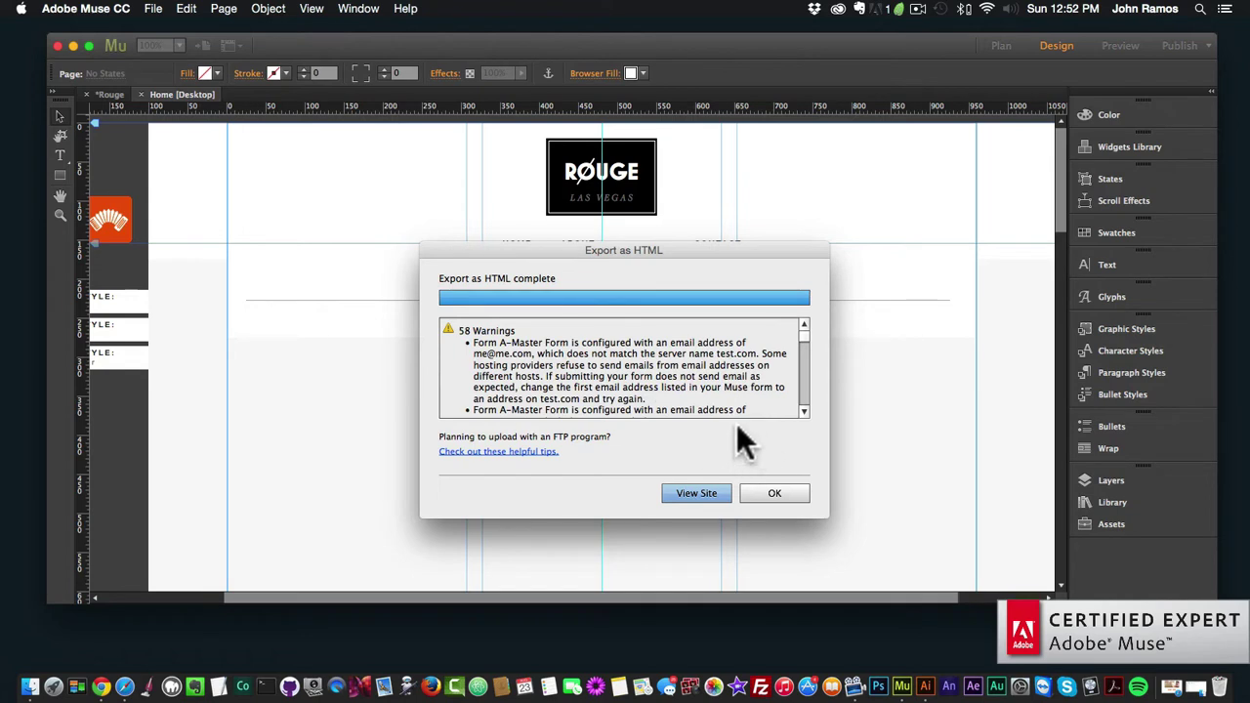
{"action": "left_click", "coordinate": [774, 493]}
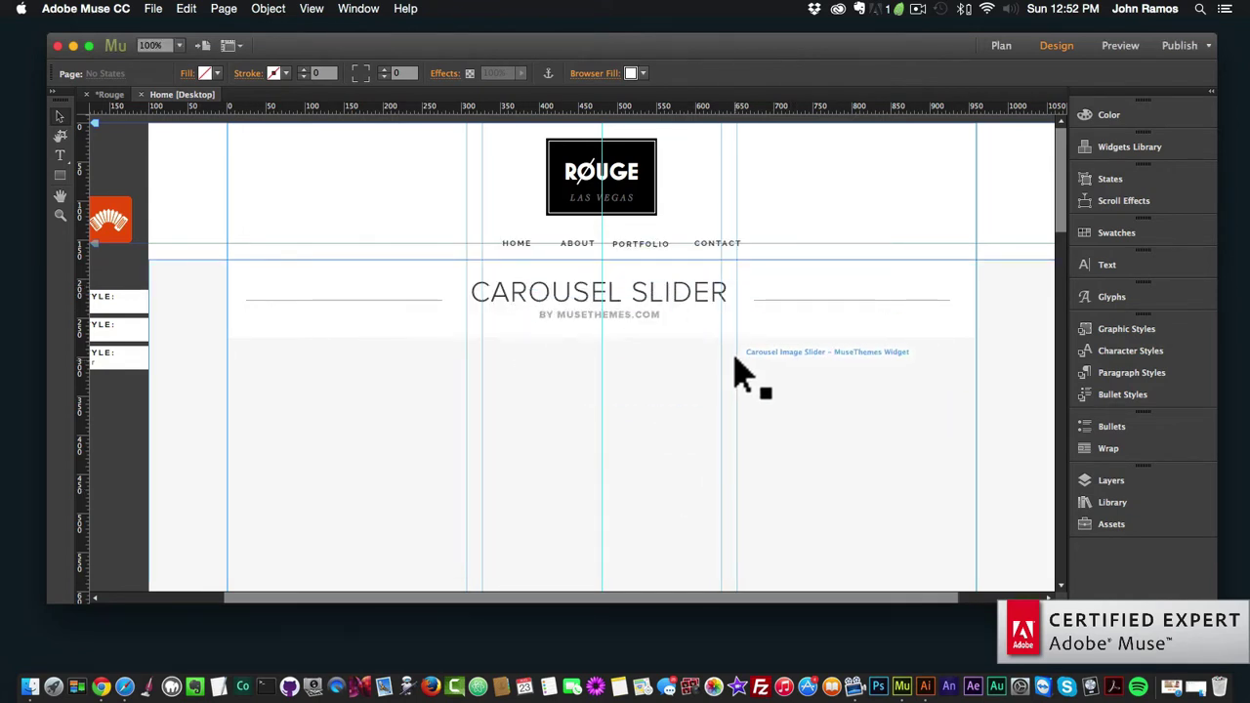
Open the exported test folder in a Finder window
{"action": "left_click", "coordinate": [29, 687]}
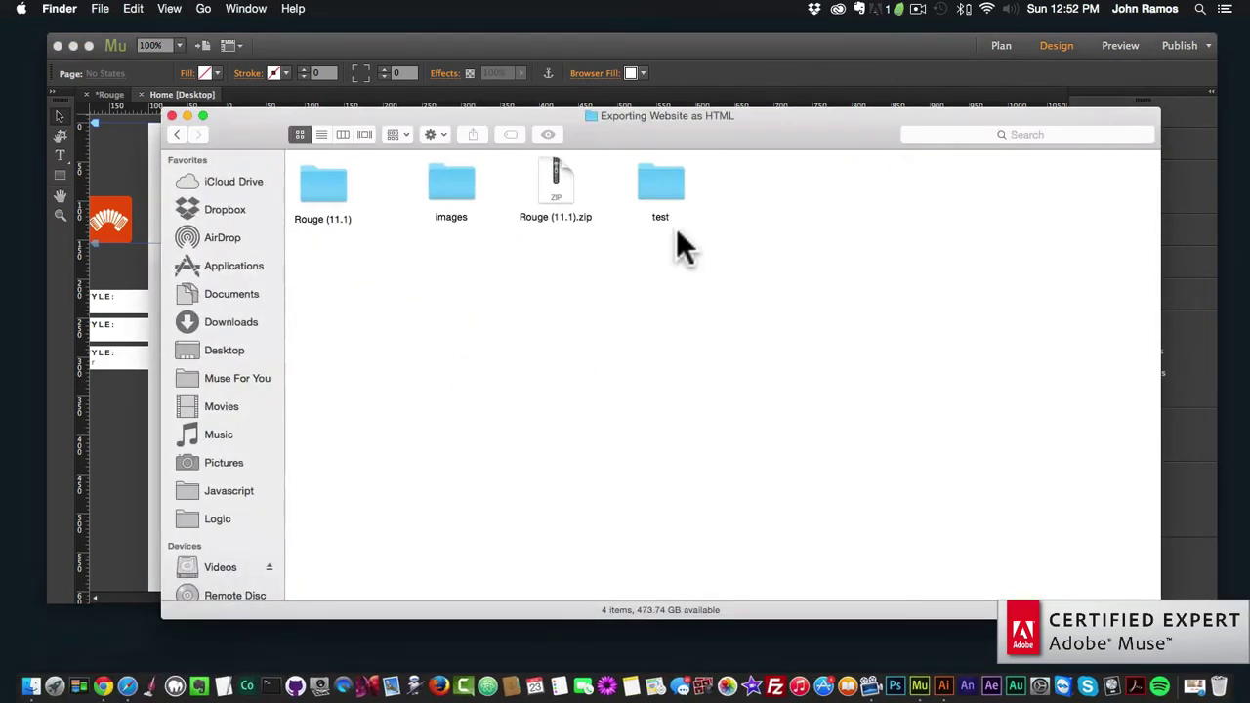
{"action": "double_click", "coordinate": [662, 186]}
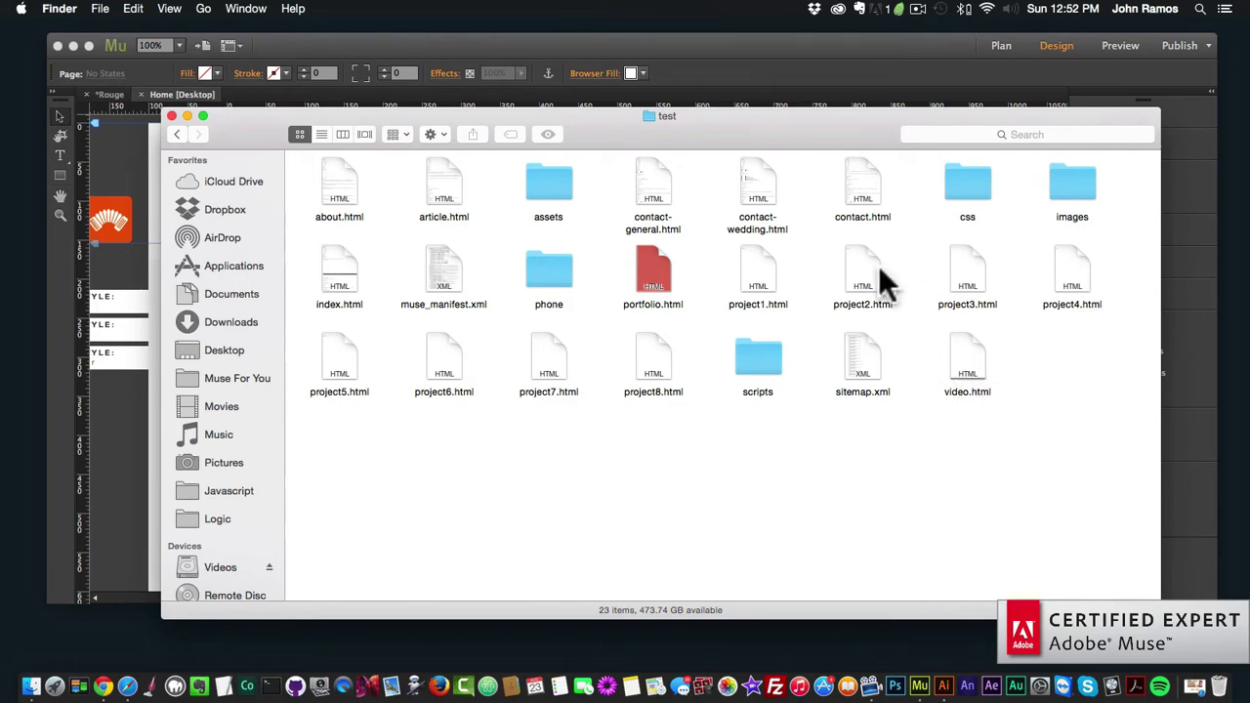
{"action": "mouse_move", "coordinate": [784, 140]}
{"action": "left_mouse_down"}
{"action": "mouse_move", "coordinate": [776, 125]}
{"action": "mouse_move", "coordinate": [788, 125]}
{"action": "left_mouse_up"}
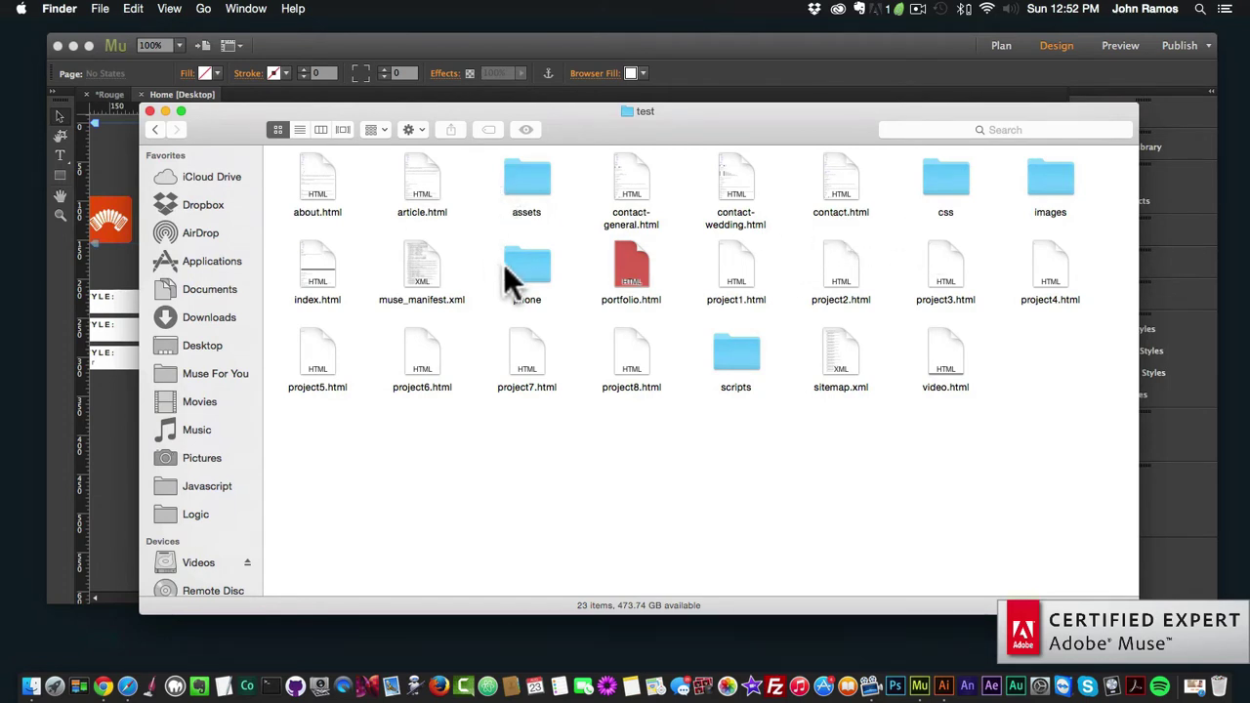
Point out the scripts, css, images, assets and phone folders
{"action": "left_click", "coordinate": [734, 369]}
{"action": "left_click", "coordinate": [782, 408]}
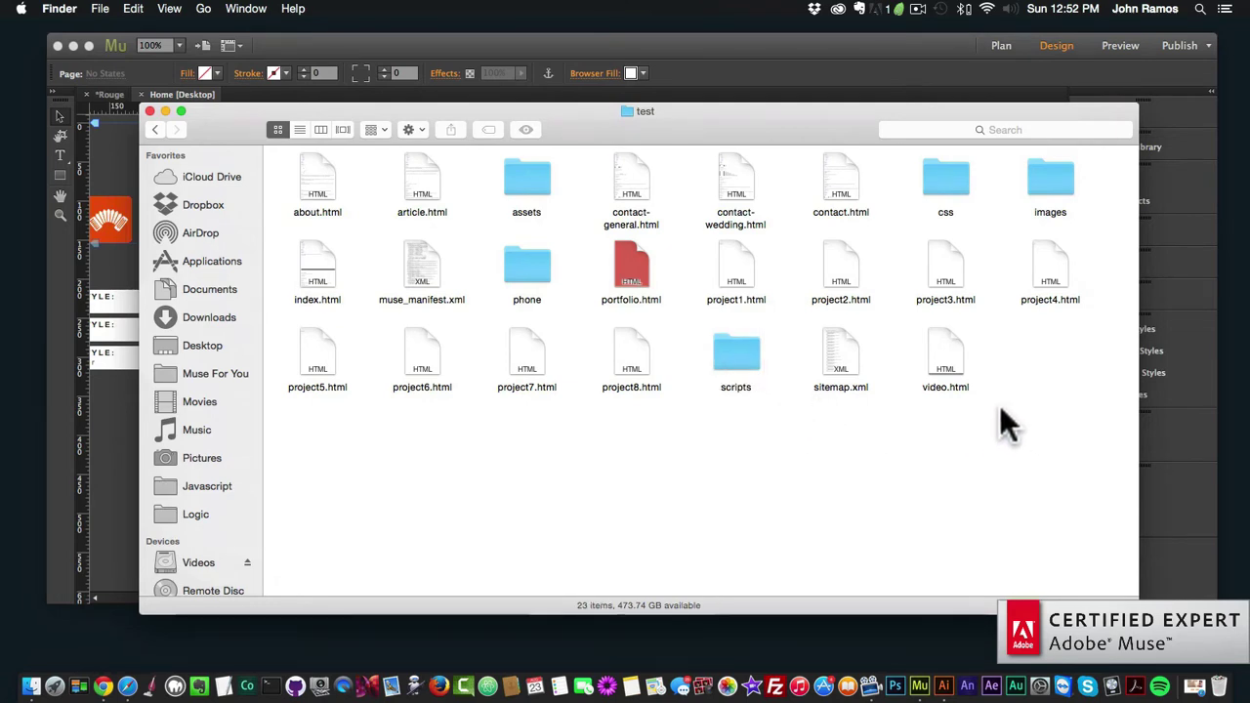
{"action": "left_click", "coordinate": [744, 356]}
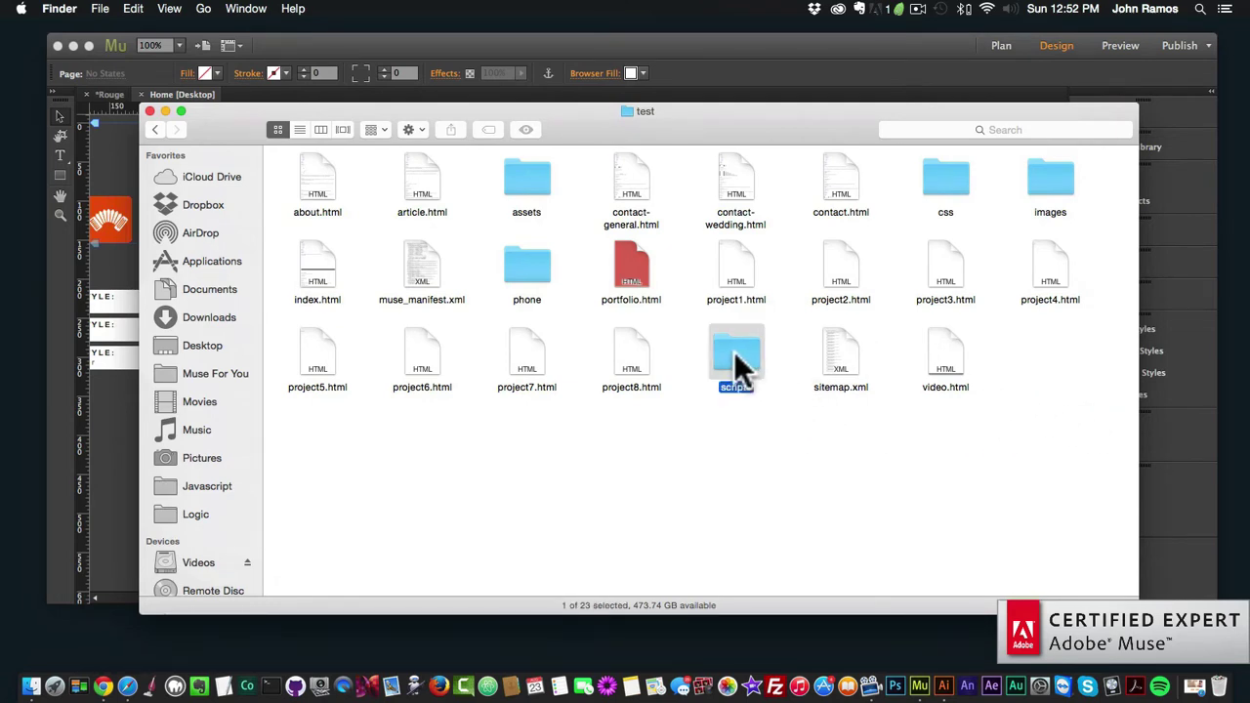
{"action": "left_click", "coordinate": [955, 176]}
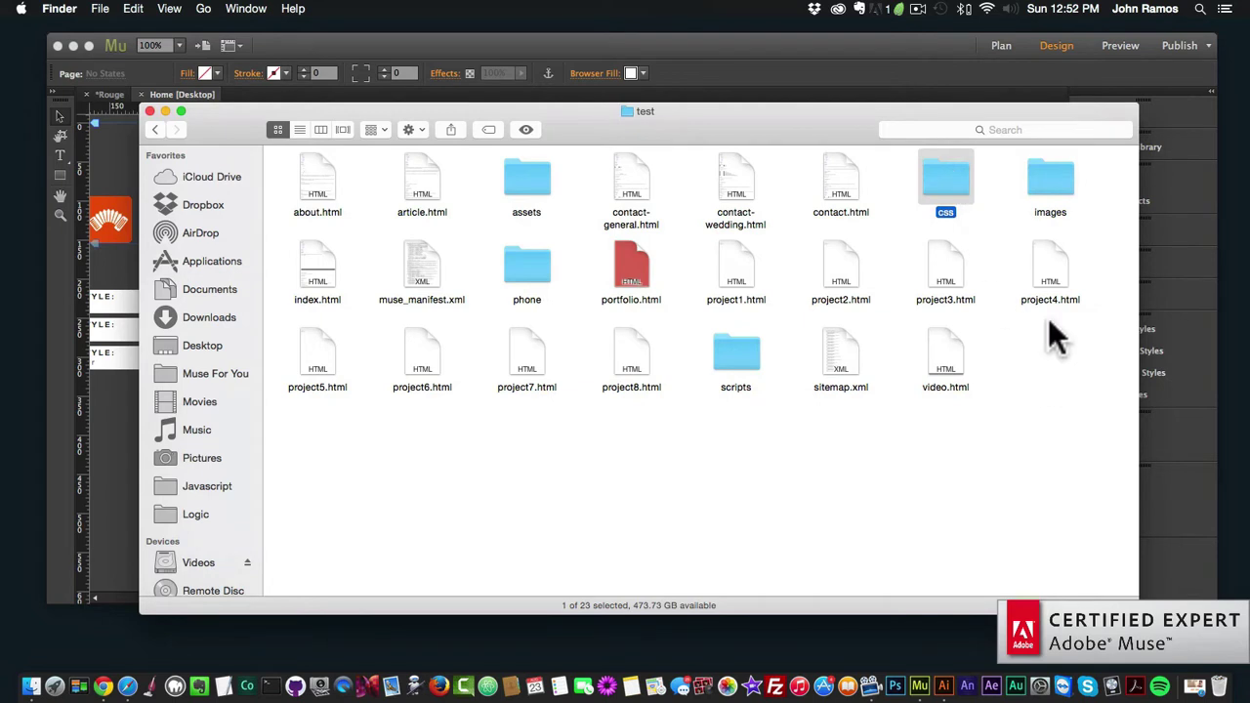
{"action": "left_click", "coordinate": [1043, 190]}
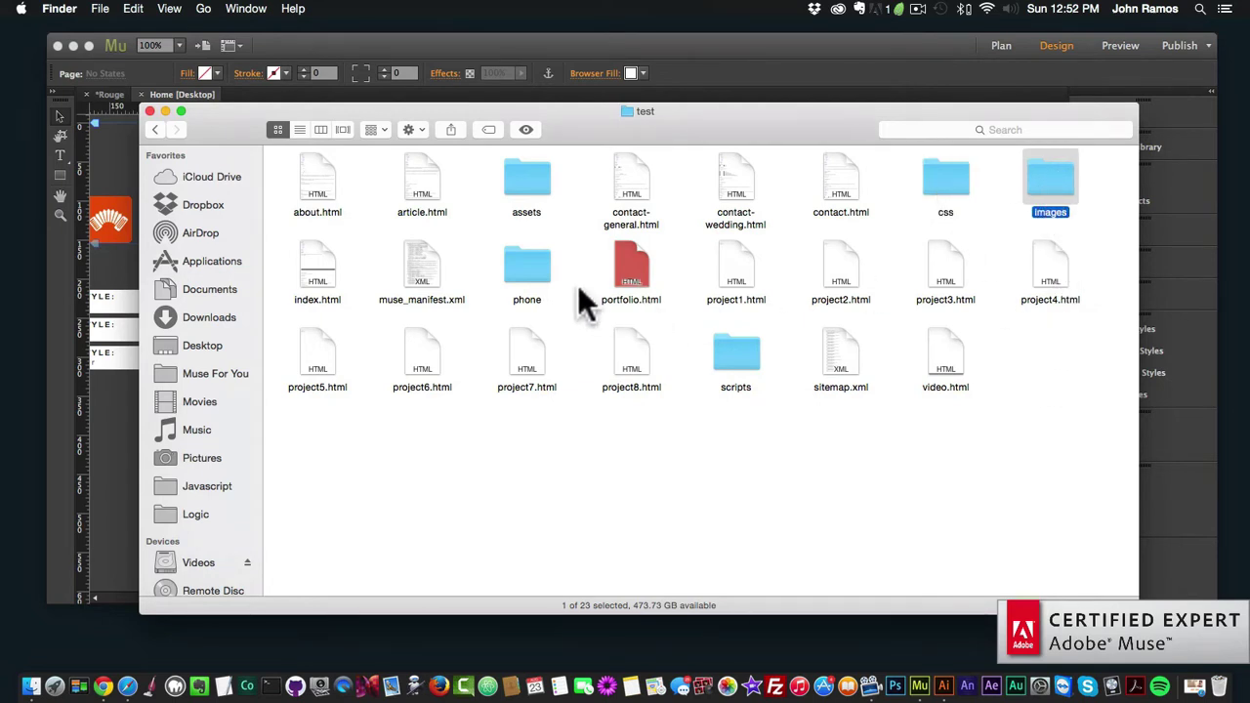
{"action": "left_click", "coordinate": [524, 274]}
{"action": "left_click", "coordinate": [525, 190]}
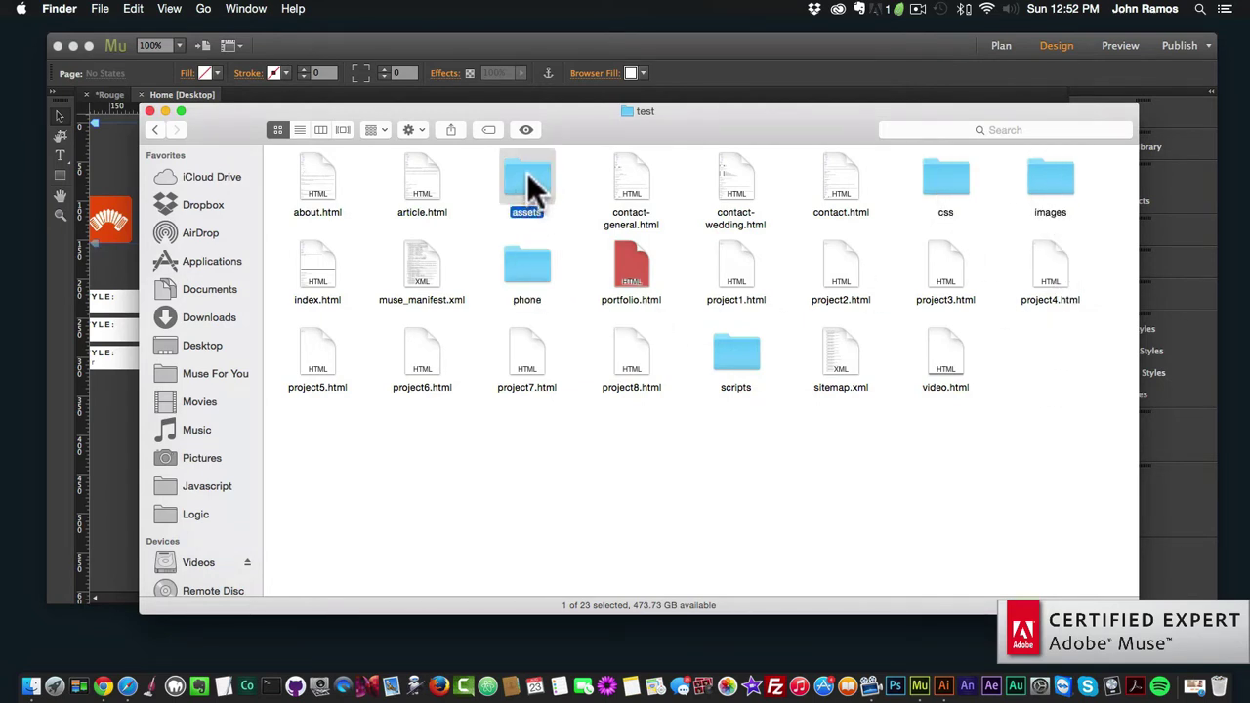
{"action": "left_click", "coordinate": [540, 287]}
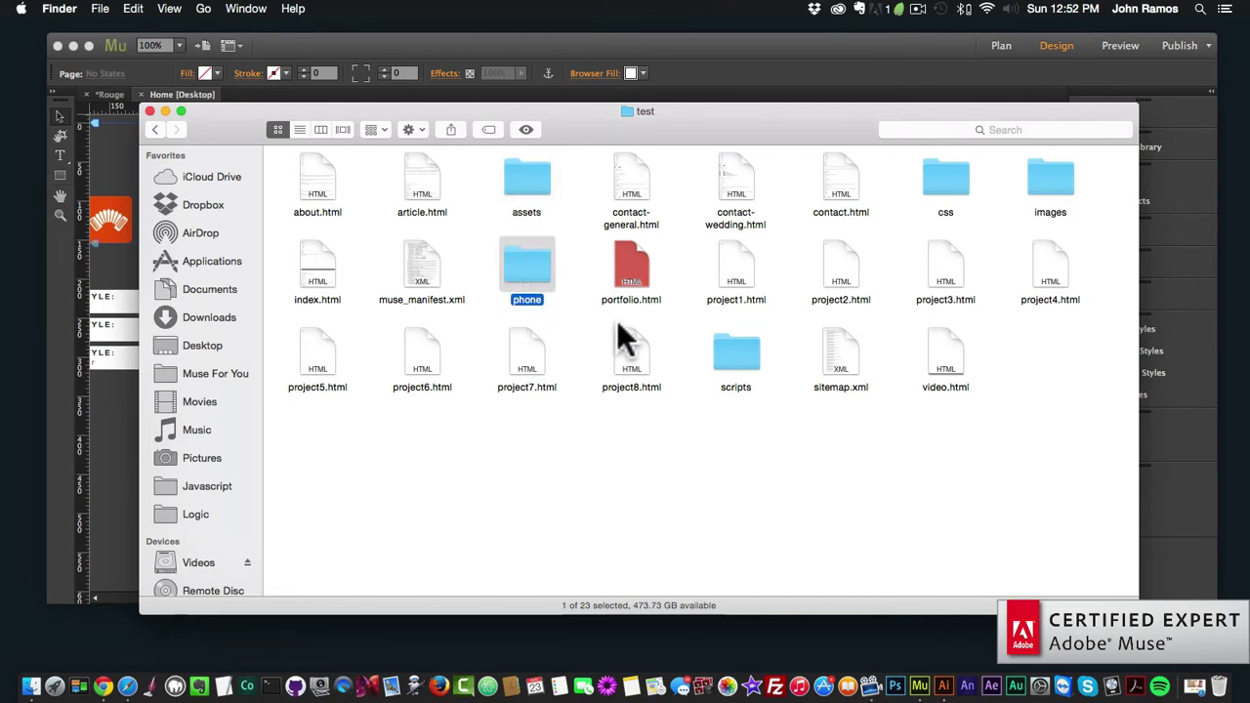
Point out the project HTML pages, contact-general.html and contact.html, then clear the selection
{"action": "left_click", "coordinate": [527, 357]}
{"action": "left_click", "coordinate": [736, 269]}
{"action": "left_click", "coordinate": [841, 268]}
{"action": "left_click", "coordinate": [946, 269]}
{"action": "left_click", "coordinate": [1033, 275]}
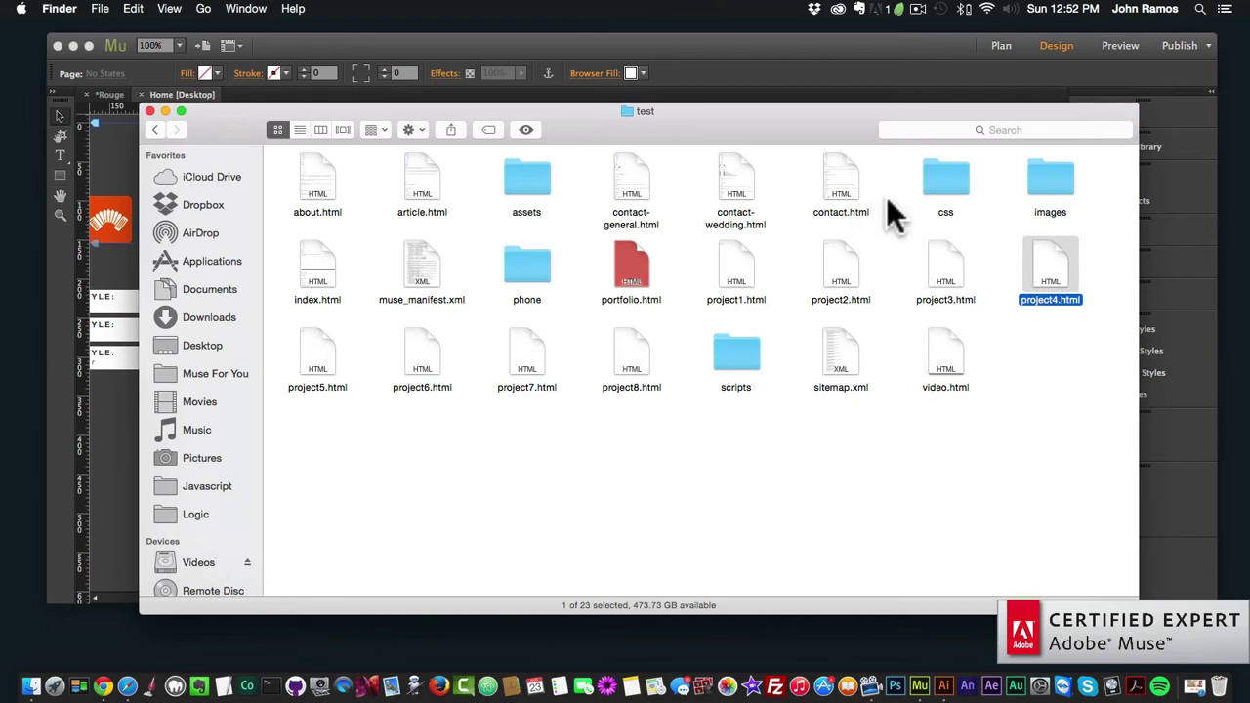
{"action": "left_click", "coordinate": [841, 188]}
{"action": "left_click", "coordinate": [741, 184]}
{"action": "left_click", "coordinate": [628, 181]}
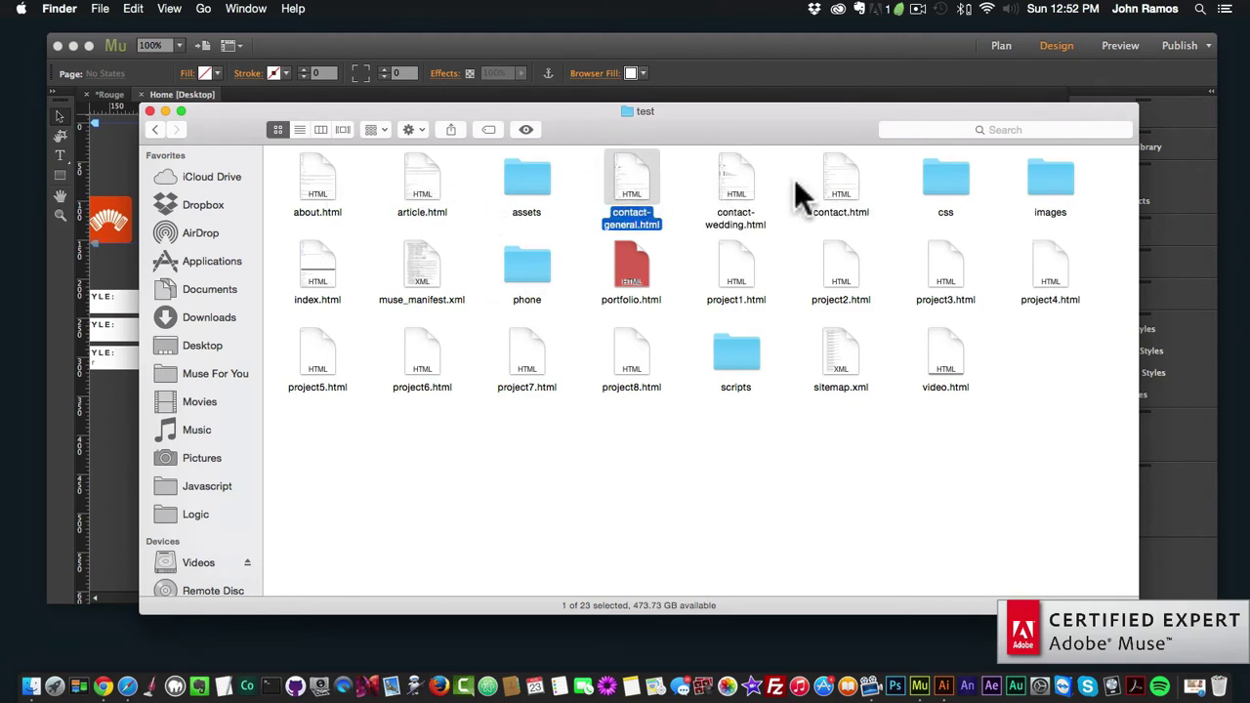
{"action": "left_click", "coordinate": [747, 186]}
{"action": "left_click", "coordinate": [825, 186]}
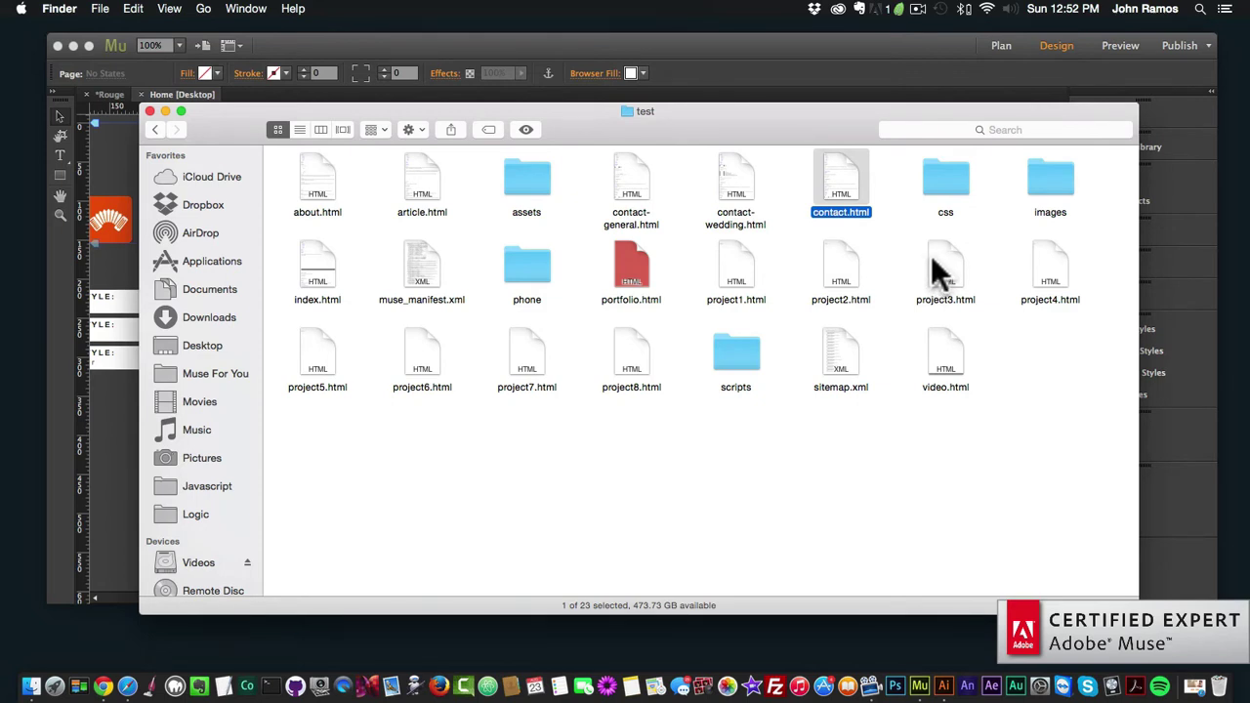
{"action": "left_click", "coordinate": [900, 229]}
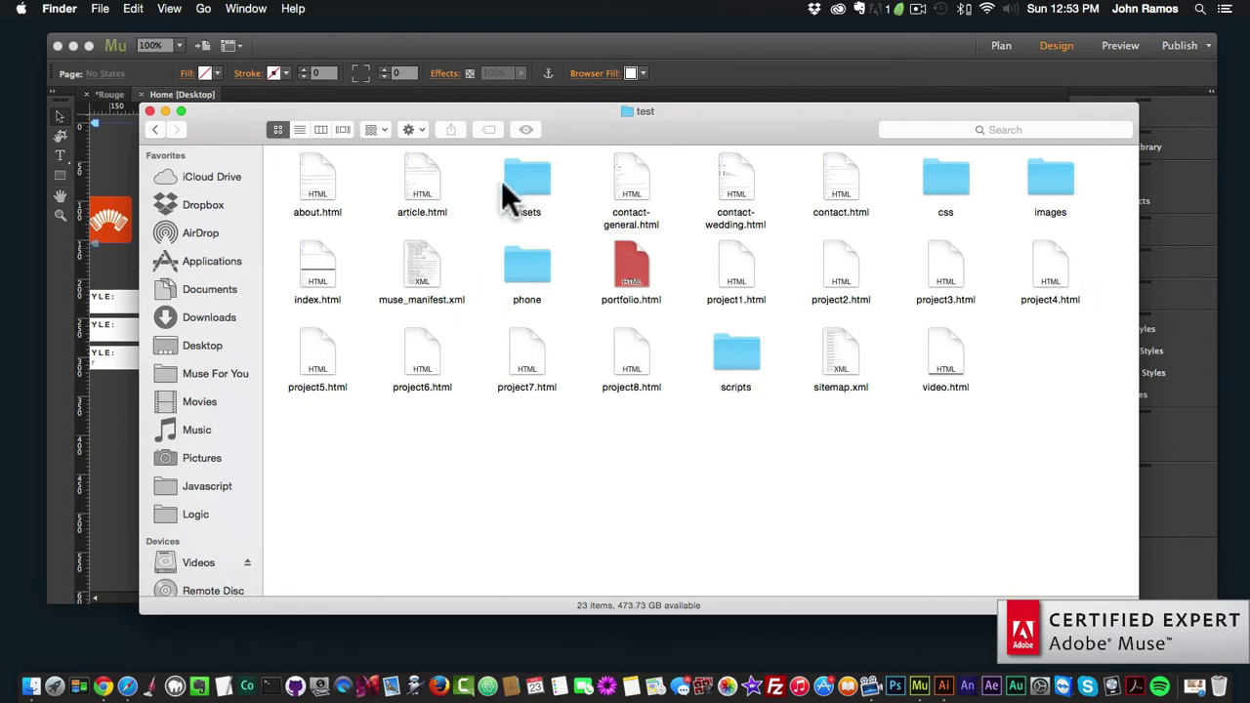
Look inside the images and css folders, returning to the test folder each time
{"action": "left_click", "coordinate": [419, 269]}
{"action": "left_click", "coordinate": [1036, 200]}
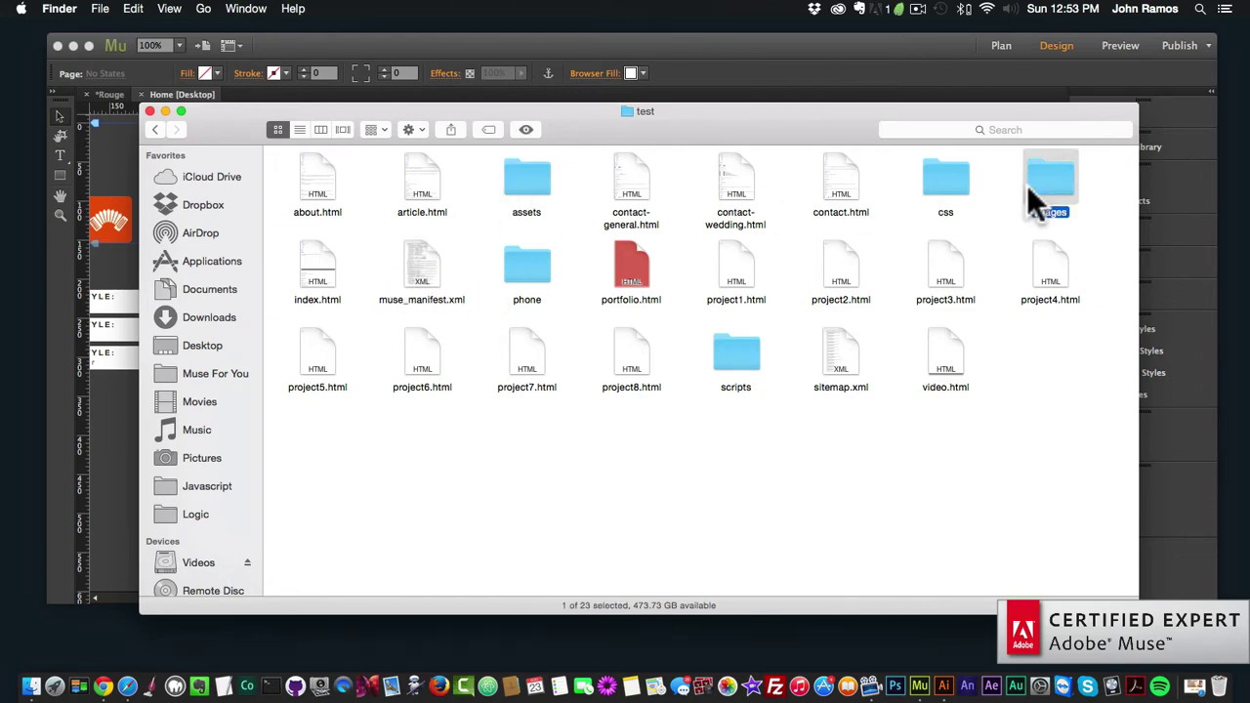
{"action": "double_click", "coordinate": [1036, 200]}
{"action": "left_click", "coordinate": [156, 130]}
{"action": "left_click", "coordinate": [943, 191]}
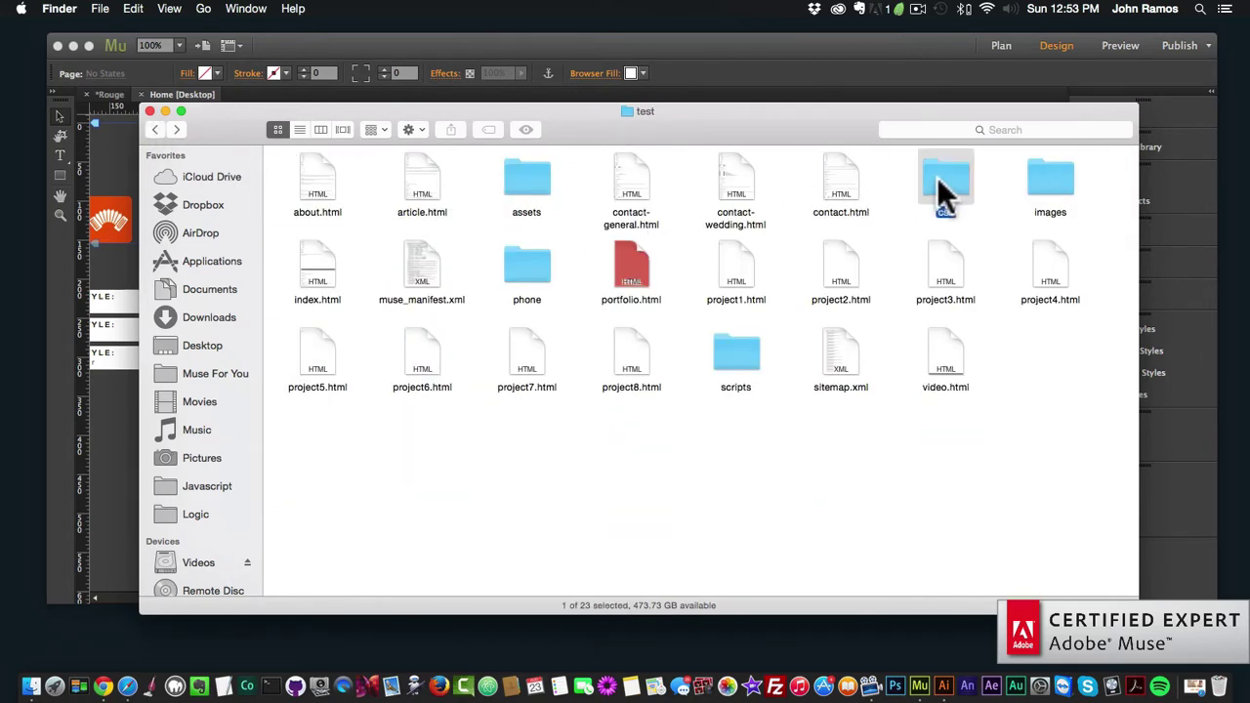
{"action": "double_click", "coordinate": [943, 191]}
{"action": "left_click", "coordinate": [162, 129]}
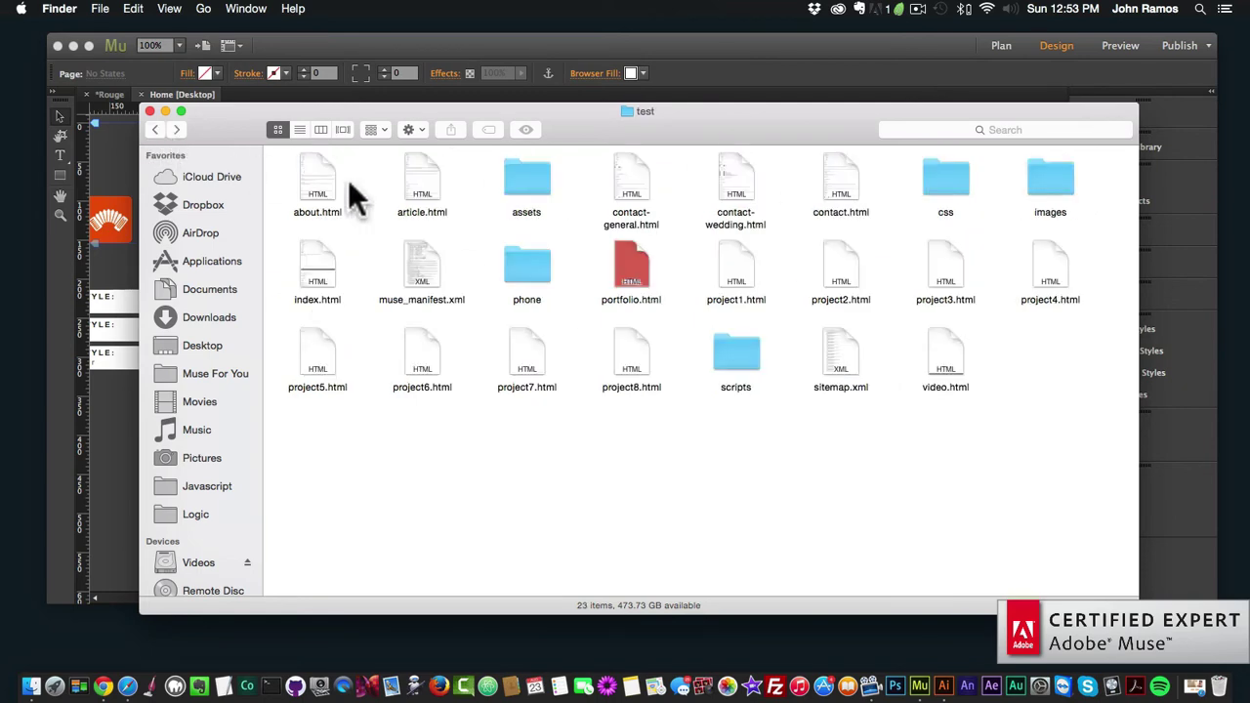
Look inside the scripts and assets folders, then select index.html
{"action": "double_click", "coordinate": [740, 356]}
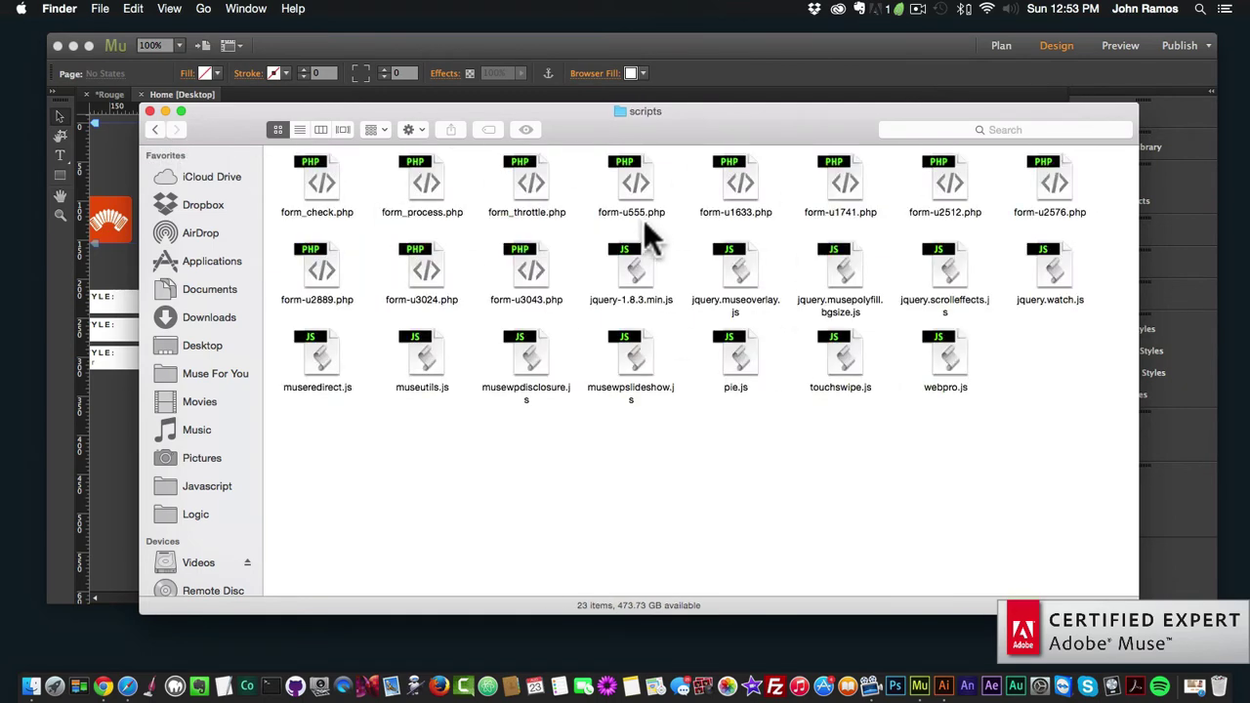
{"action": "left_click", "coordinate": [160, 127]}
{"action": "double_click", "coordinate": [526, 180]}
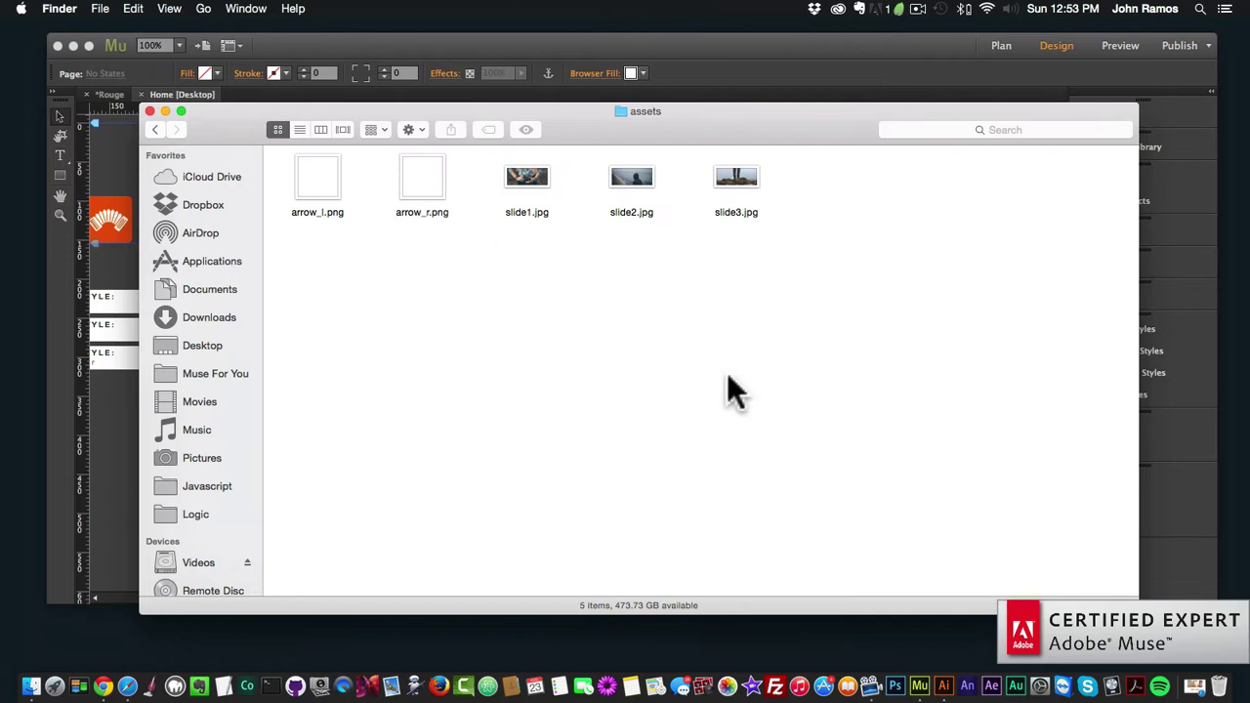
{"action": "left_click", "coordinate": [160, 127]}
{"action": "left_click", "coordinate": [532, 268]}
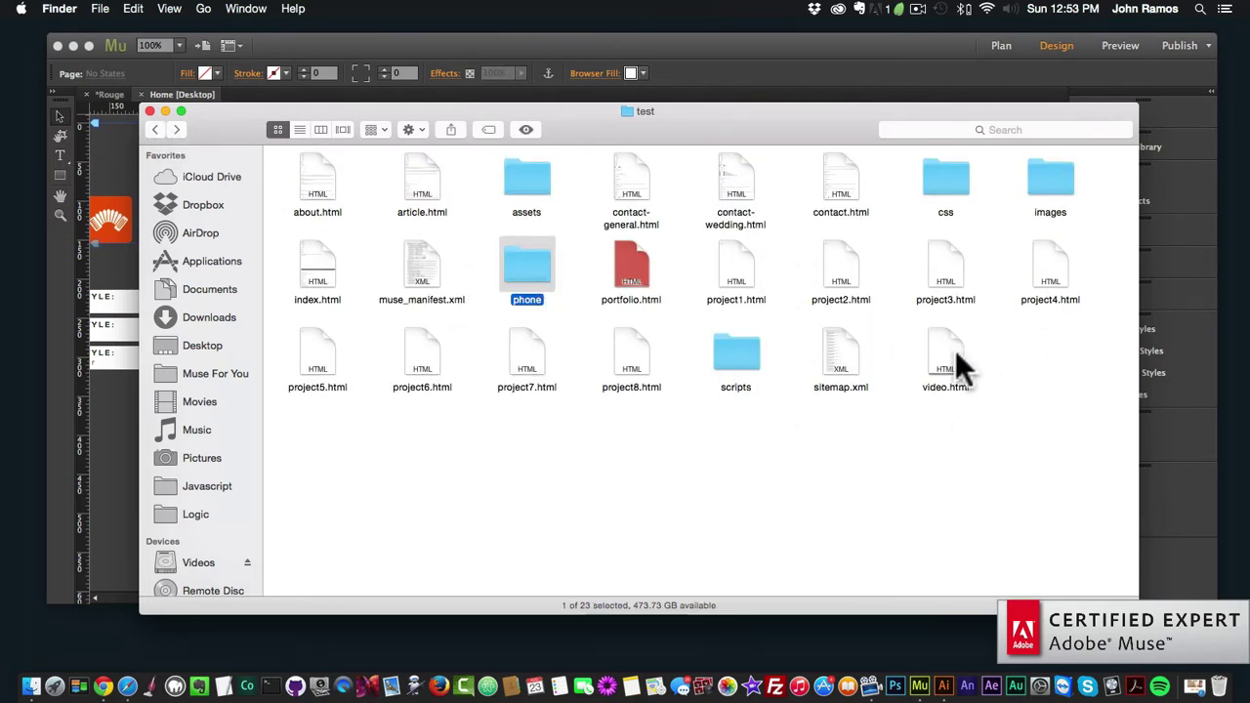
{"action": "left_click", "coordinate": [322, 270]}
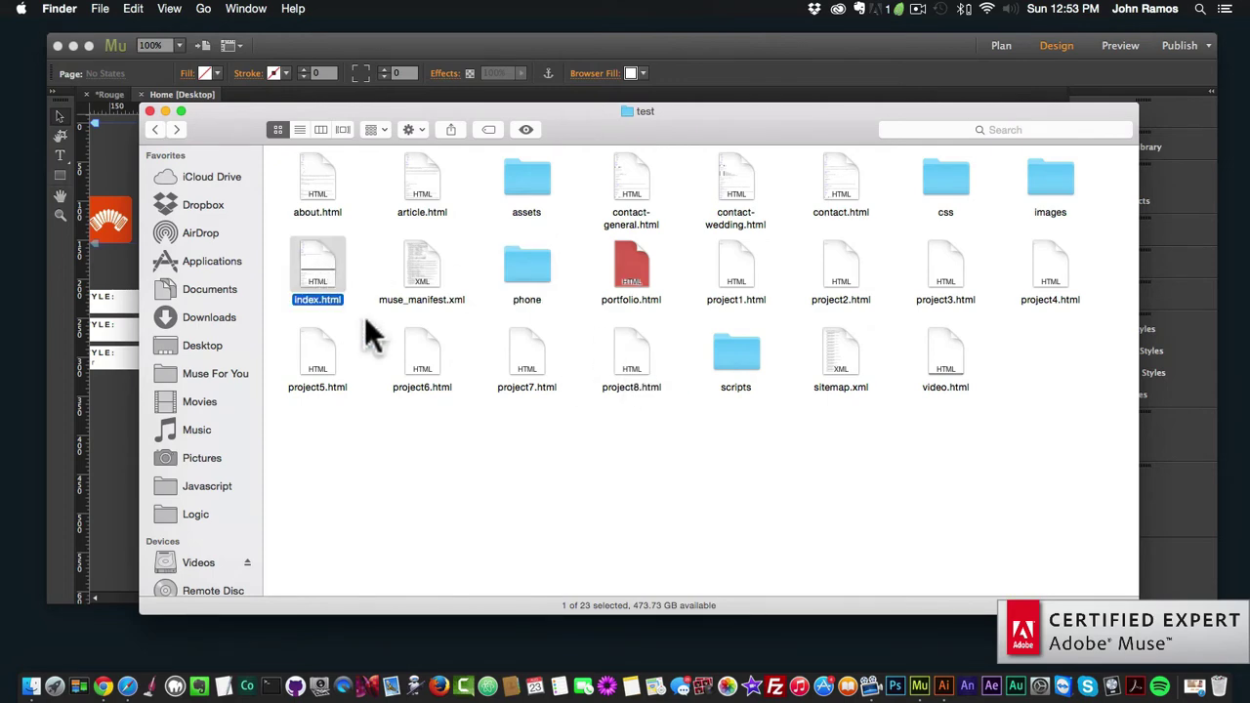
Open the exported index.html in Chrome, browse the About and Portfolio pages, then return Home
{"action": "double_click", "coordinate": [317, 263]}
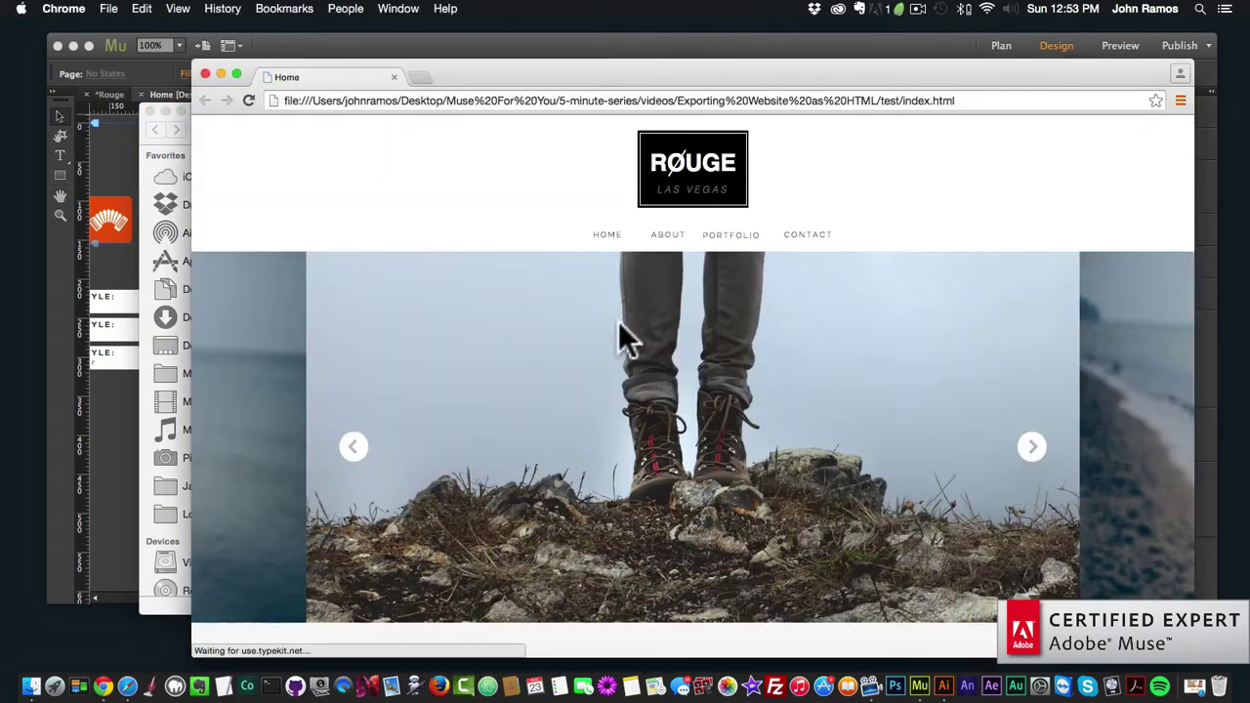
{"action": "left_click", "coordinate": [666, 238]}
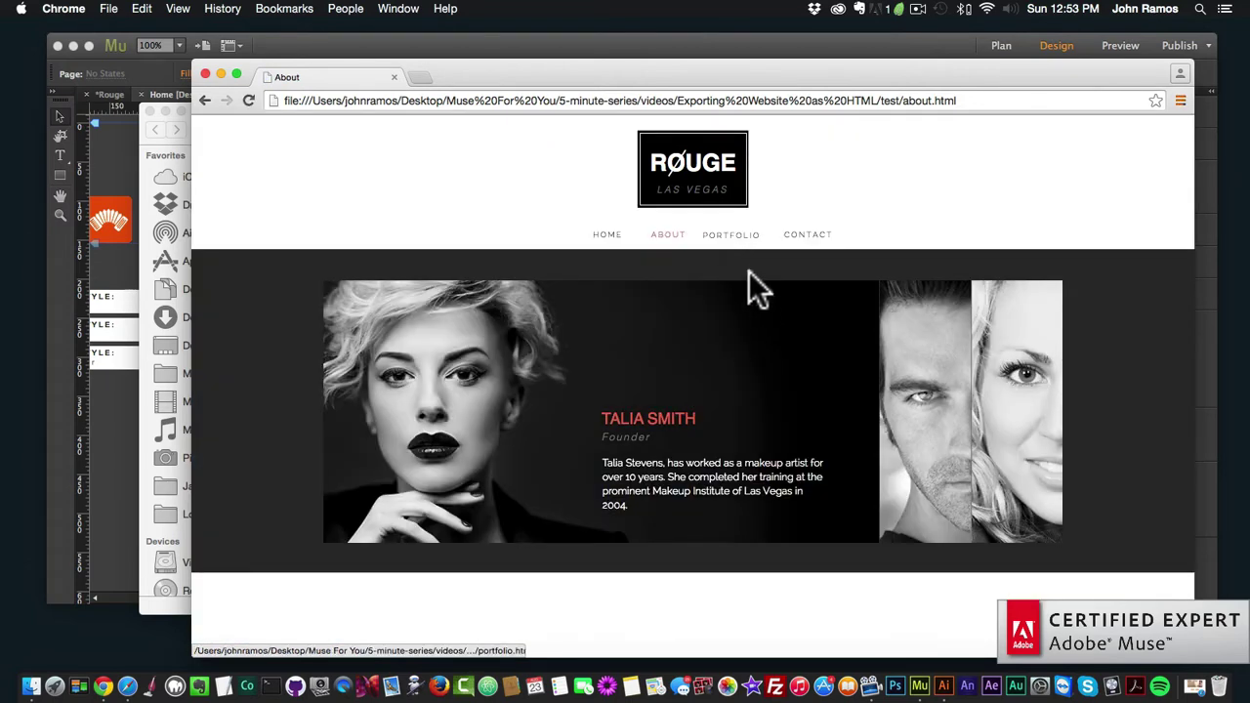
{"action": "left_click", "coordinate": [744, 237]}
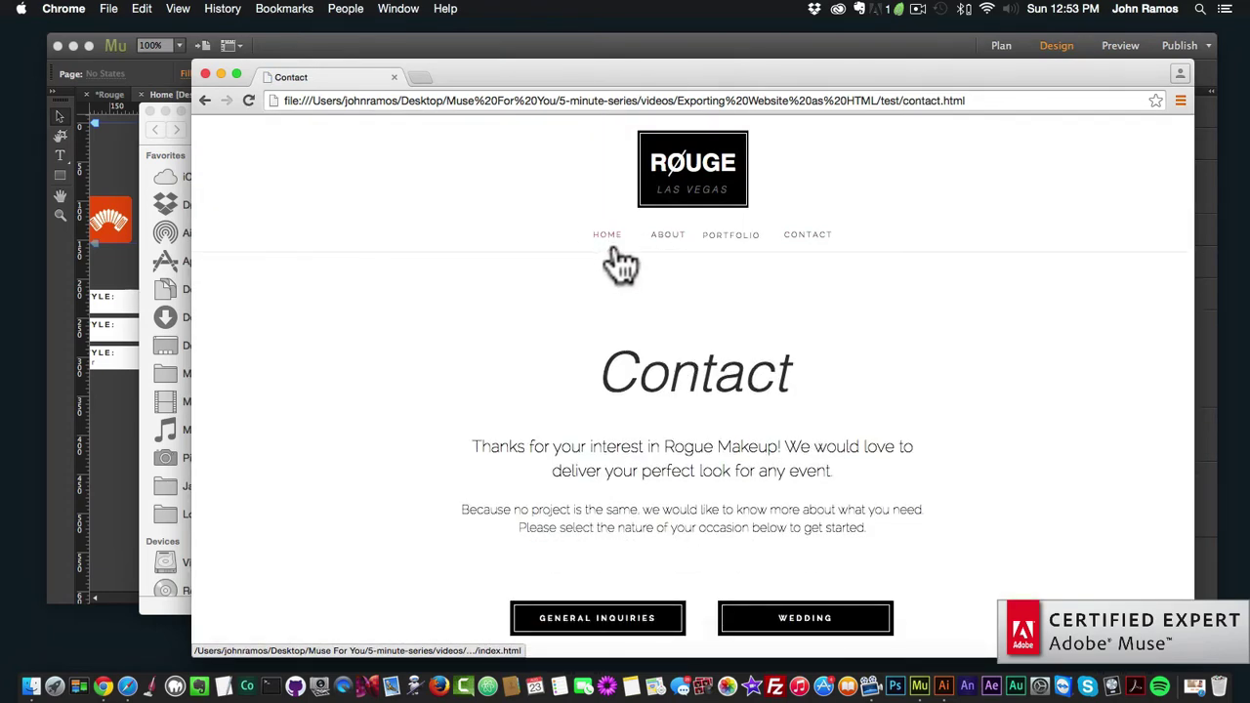
{"action": "scroll", "coordinate": [697, 444], "scroll_direction": "down", "scroll_amount": 10}
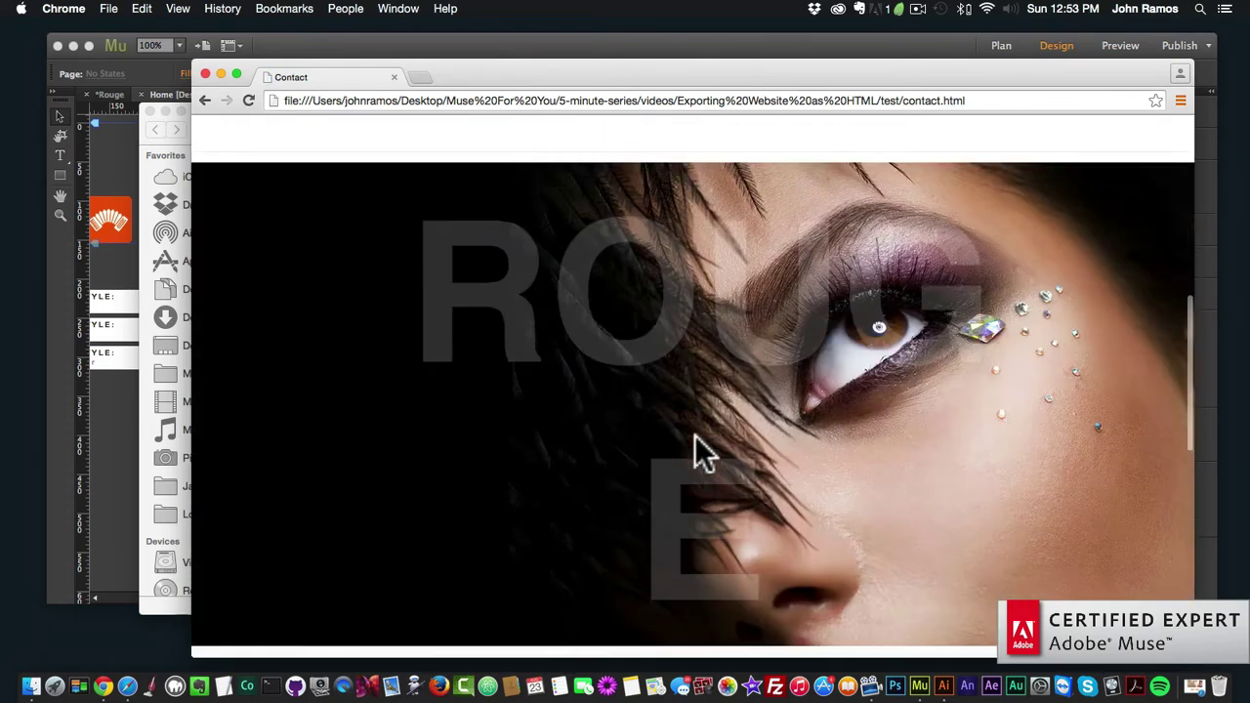
{"action": "scroll", "coordinate": [697, 448], "scroll_direction": "down", "scroll_amount": 8}
{"action": "scroll", "coordinate": [697, 452], "scroll_direction": "up", "scroll_amount": 15}
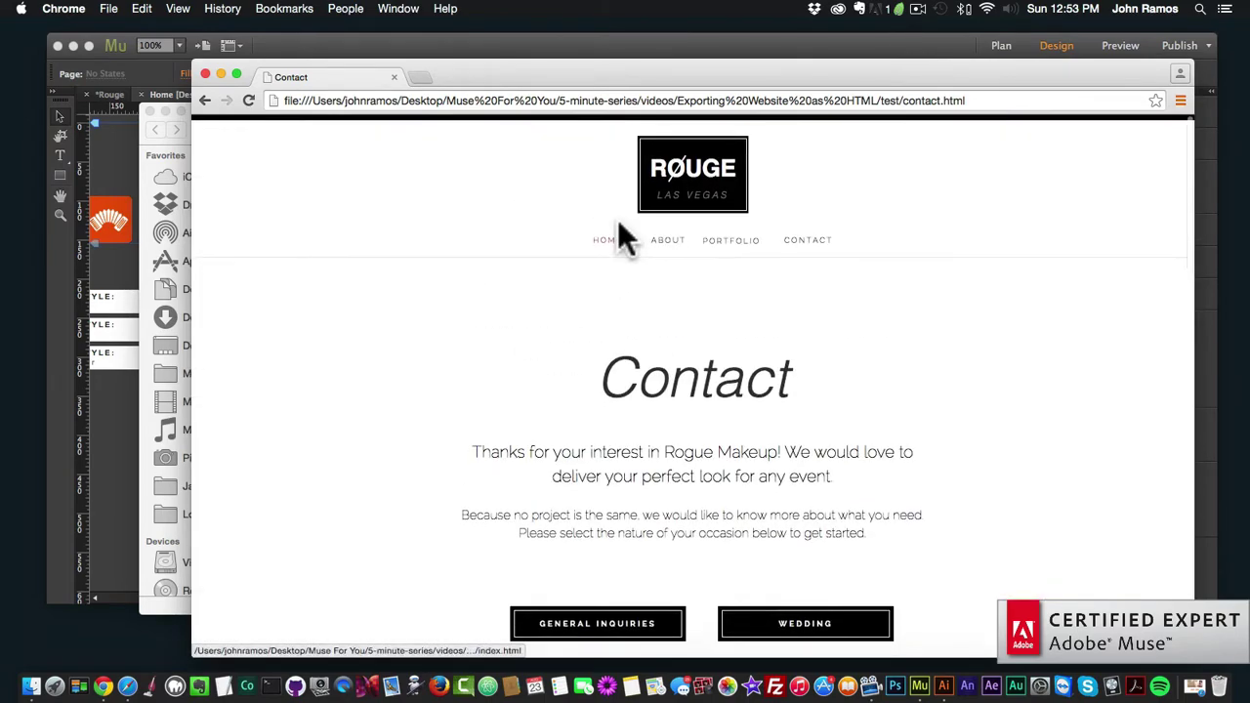
{"action": "left_click", "coordinate": [619, 227]}
{"action": "left_click_drag", "start_coordinate": [488, 75], "coordinate": [543, 80]}
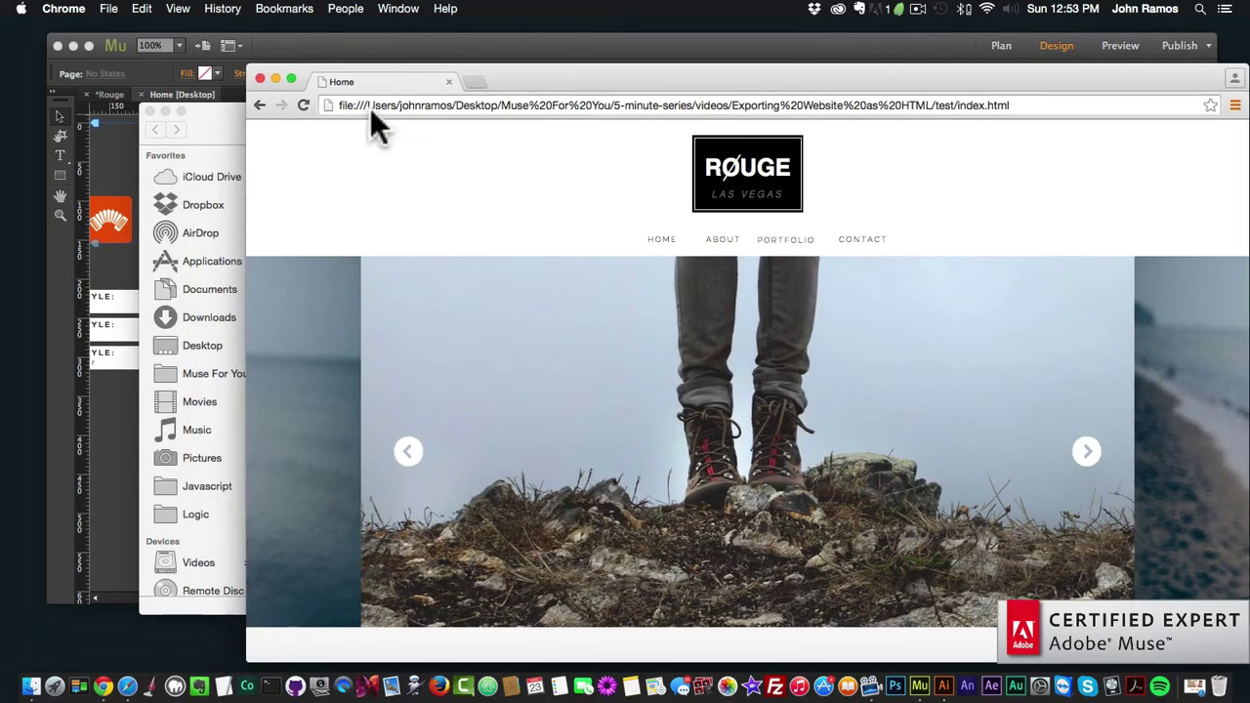
Launch Atom and drag the exported index.html from the test folder into it
{"action": "left_click", "coordinate": [232, 118]}
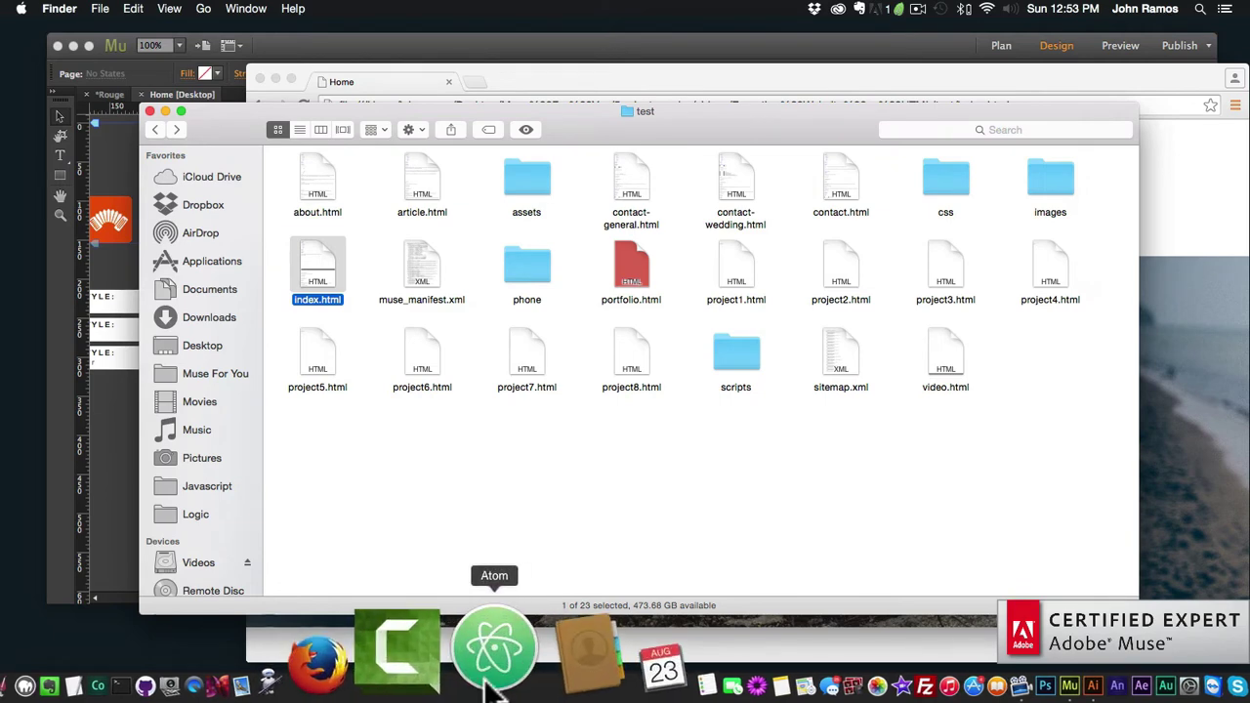
{"action": "left_click", "coordinate": [491, 678]}
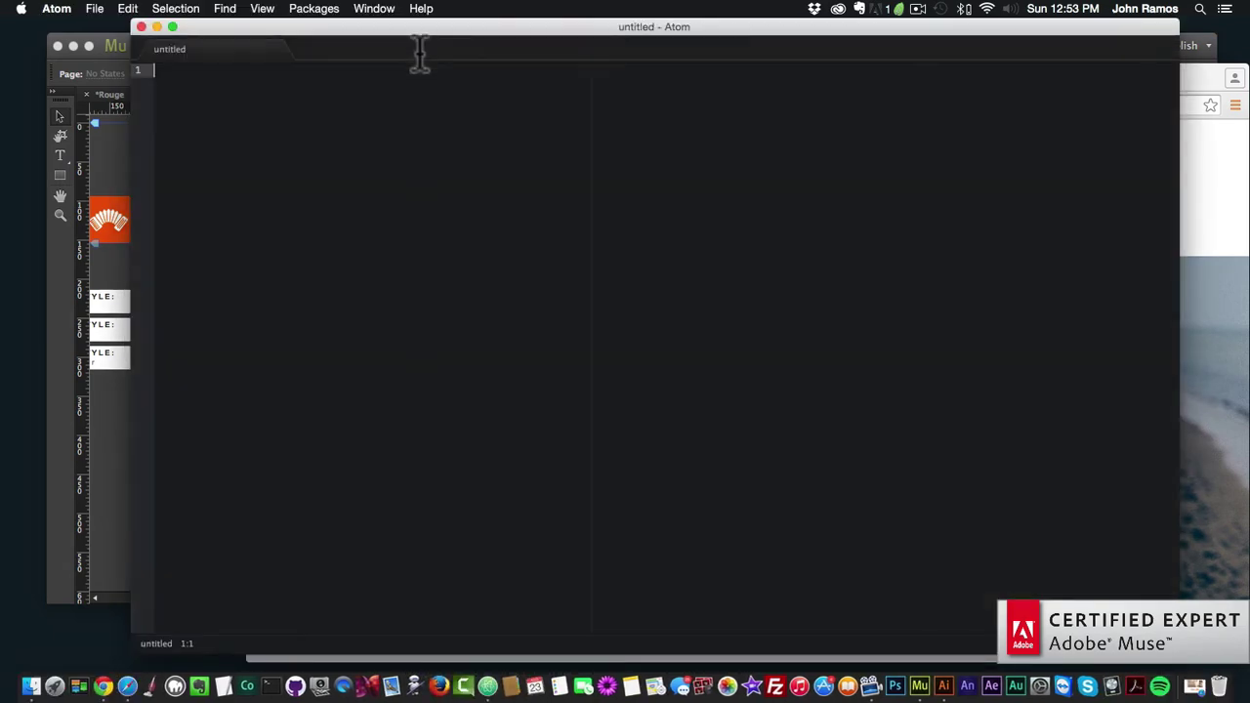
{"action": "left_click_drag", "start_coordinate": [452, 27], "coordinate": [688, 54]}
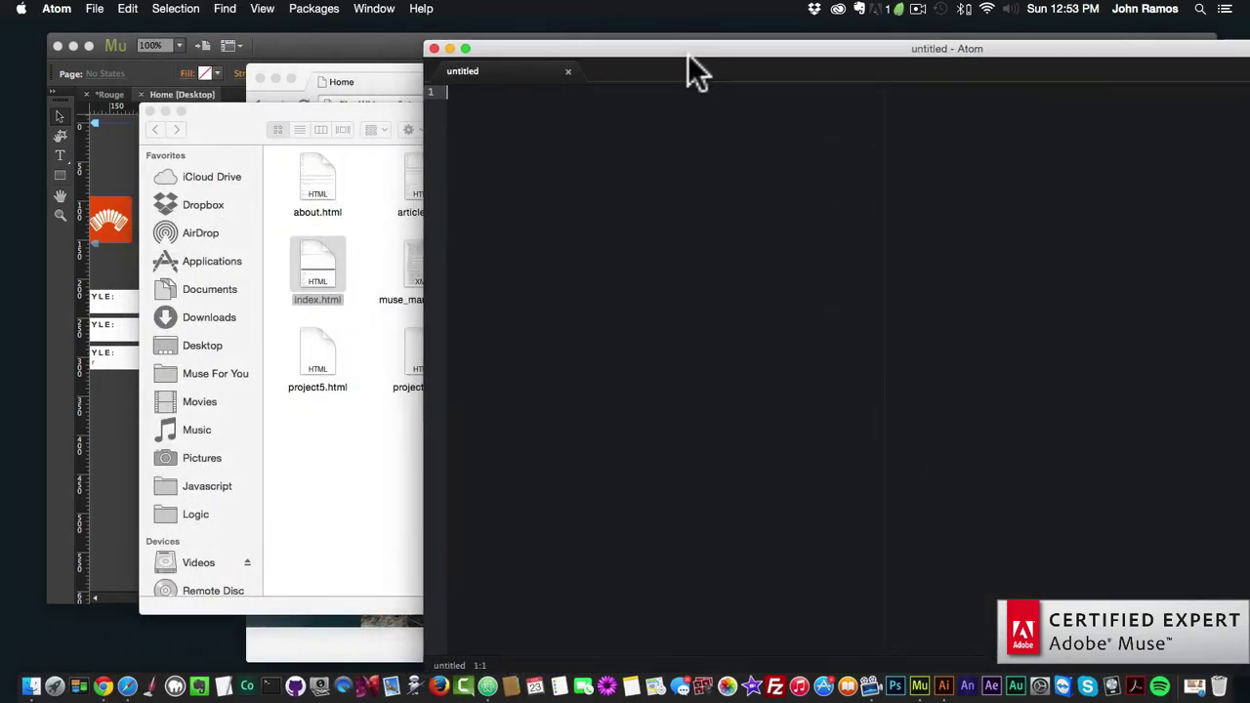
{"action": "left_click_drag", "start_coordinate": [311, 277], "coordinate": [748, 294]}
{"action": "left_click_drag", "start_coordinate": [747, 41], "coordinate": [482, 29]}
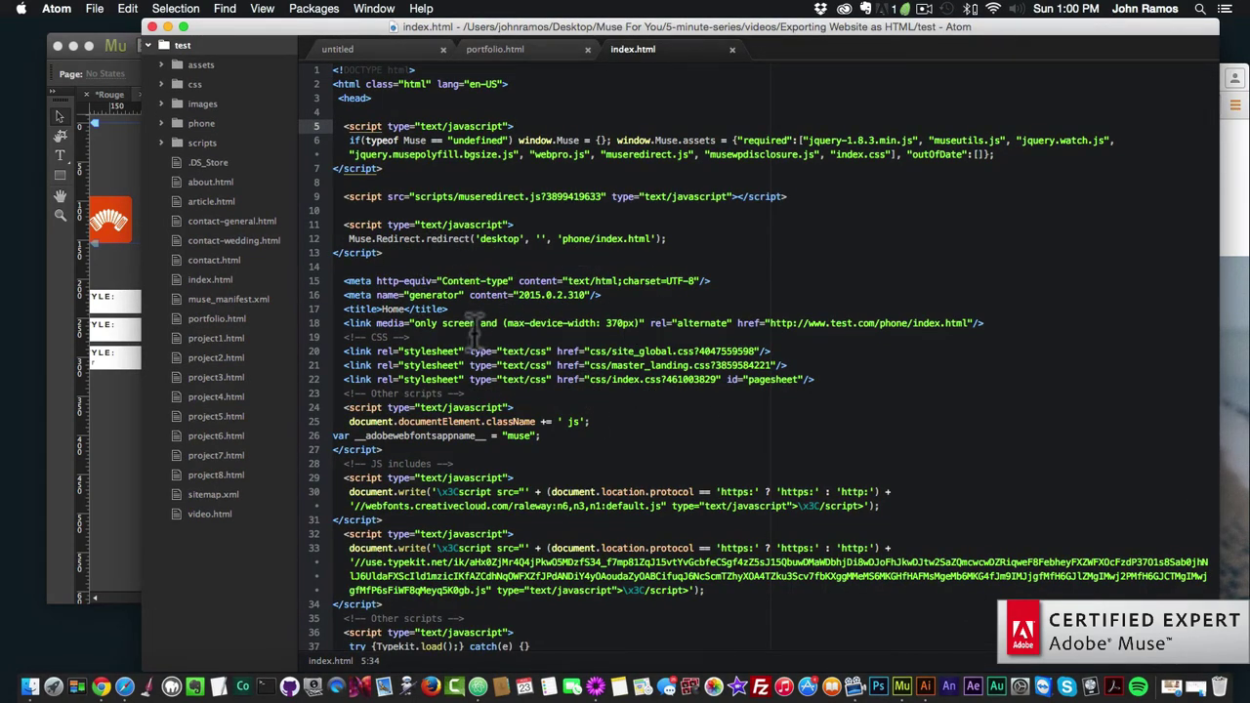
{"action": "left_click", "coordinate": [384, 309]}
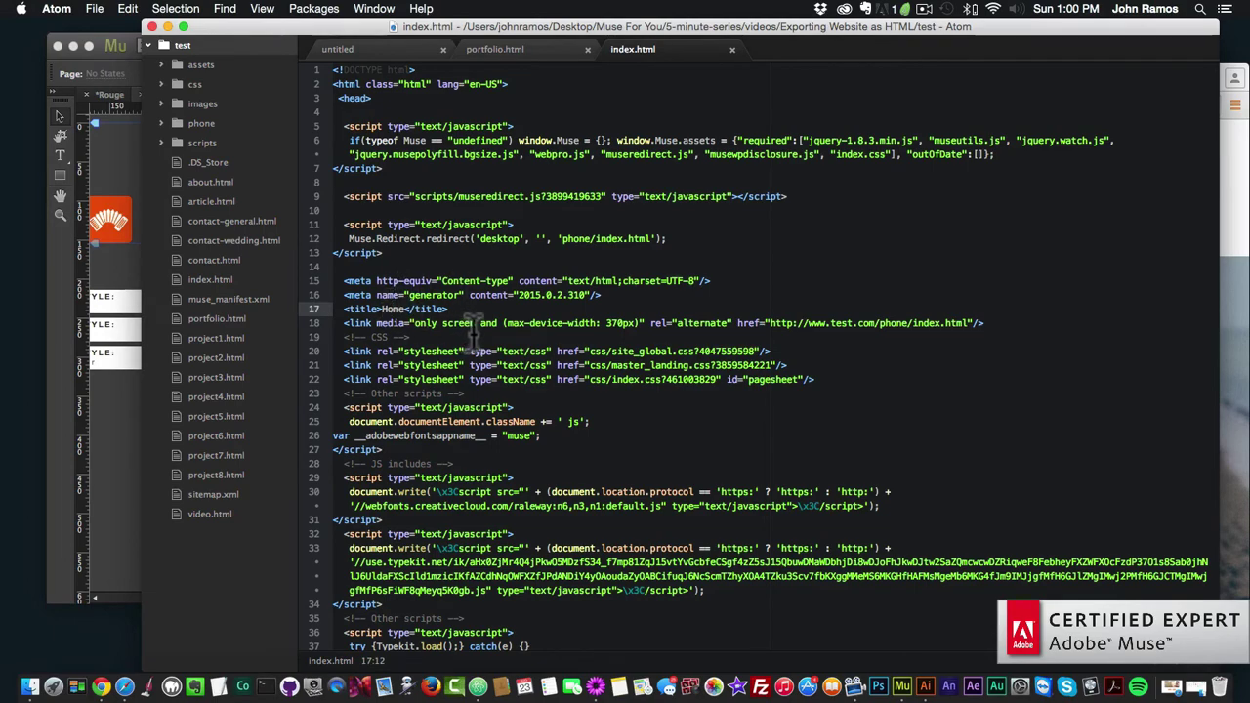
{"action": "scroll", "coordinate": [472, 332], "scroll_direction": "down", "scroll_amount": 5}
{"action": "scroll", "coordinate": [472, 332], "scroll_direction": "up", "scroll_amount": 5}
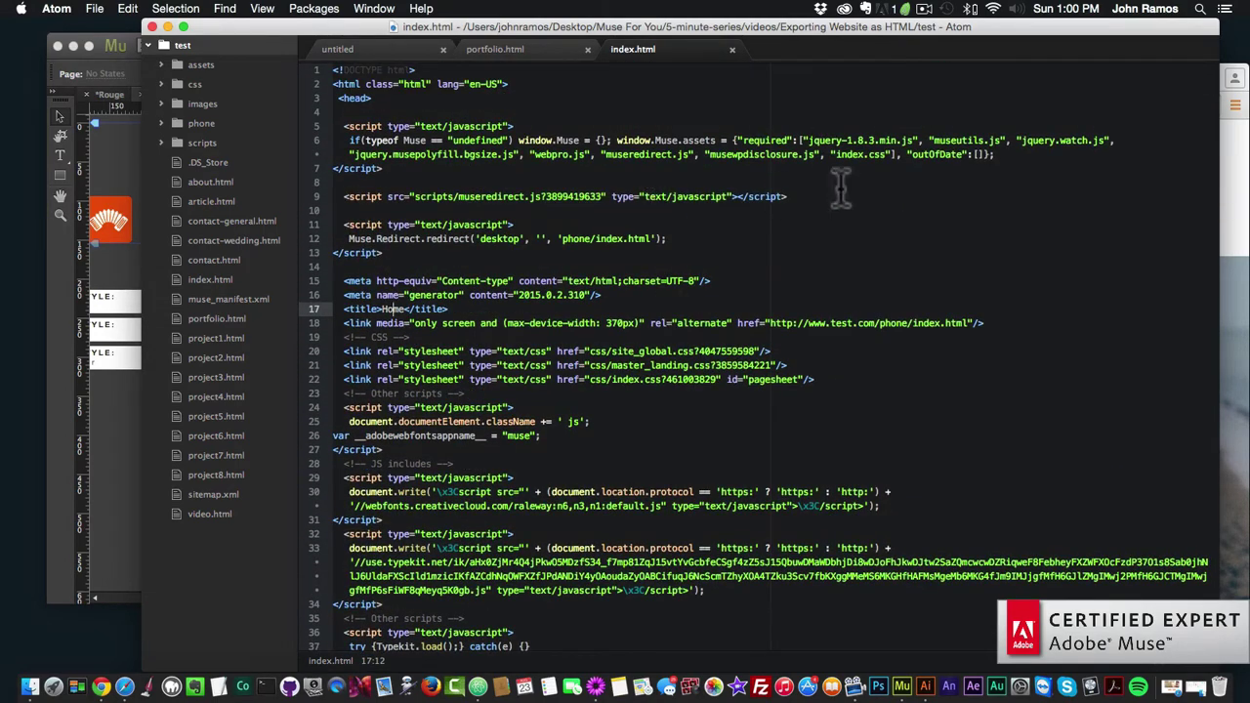
{"action": "scroll", "coordinate": [569, 270], "scroll_direction": "down", "scroll_amount": 7}
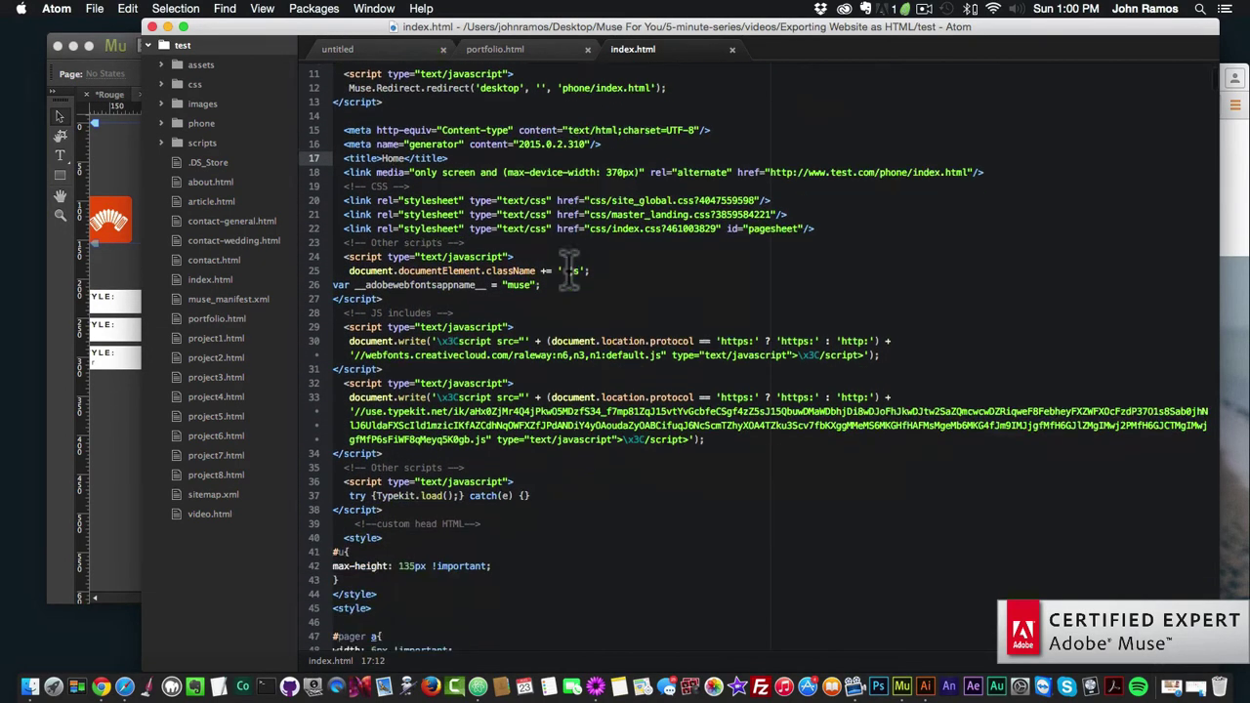
{"action": "scroll", "coordinate": [569, 271], "scroll_direction": "up", "scroll_amount": 7}
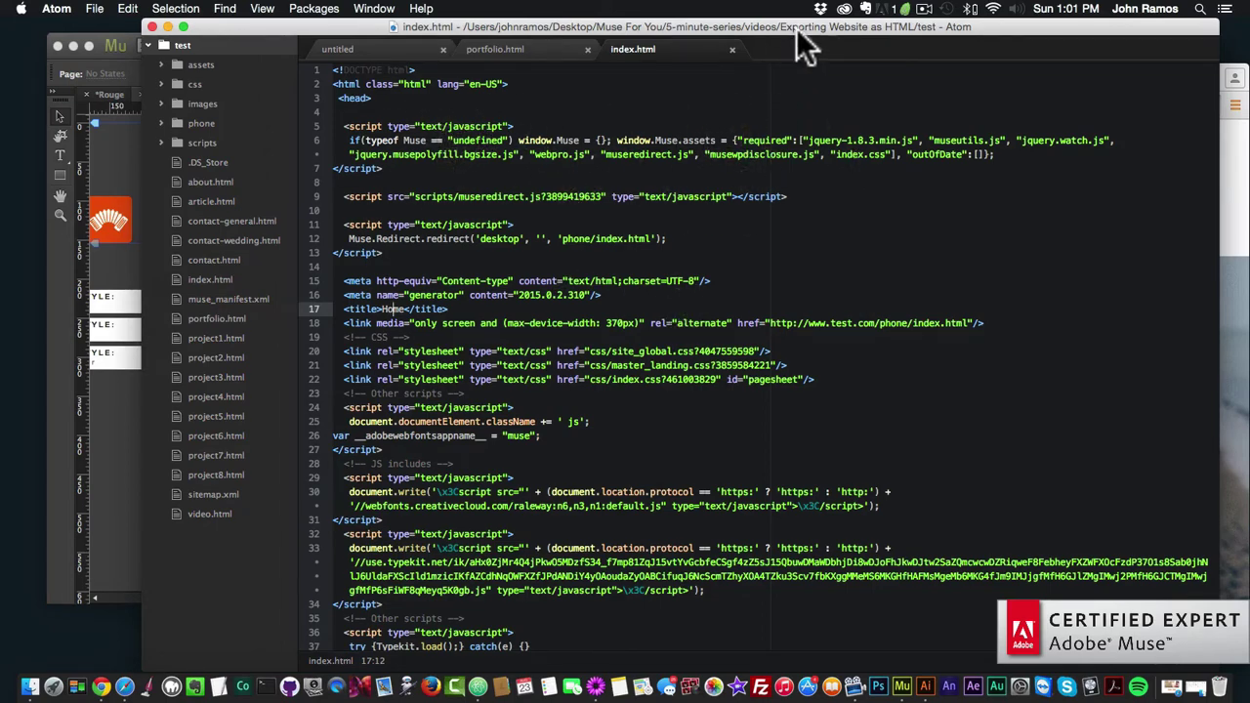
{"action": "scroll", "coordinate": [635, 274], "scroll_direction": "down", "scroll_amount": 10}
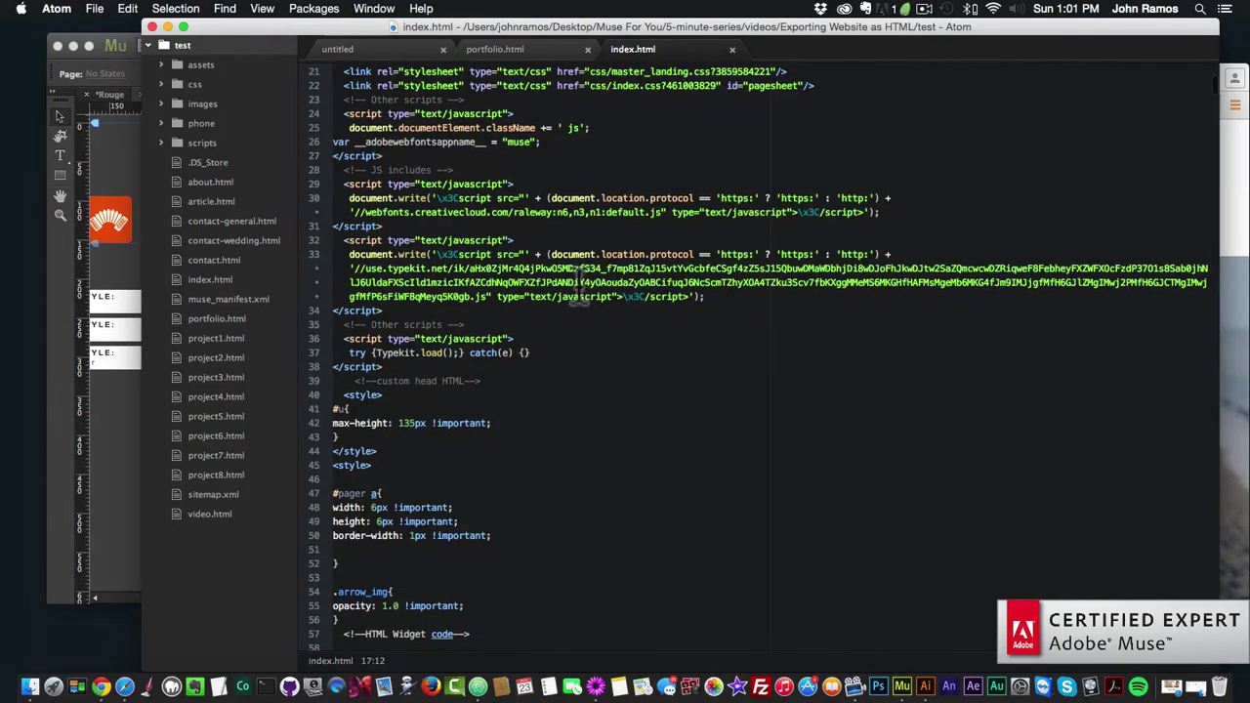
{"action": "scroll", "coordinate": [579, 283], "scroll_direction": "up", "scroll_amount": 2}
{"action": "scroll", "coordinate": [579, 283], "scroll_direction": "down", "scroll_amount": 12}
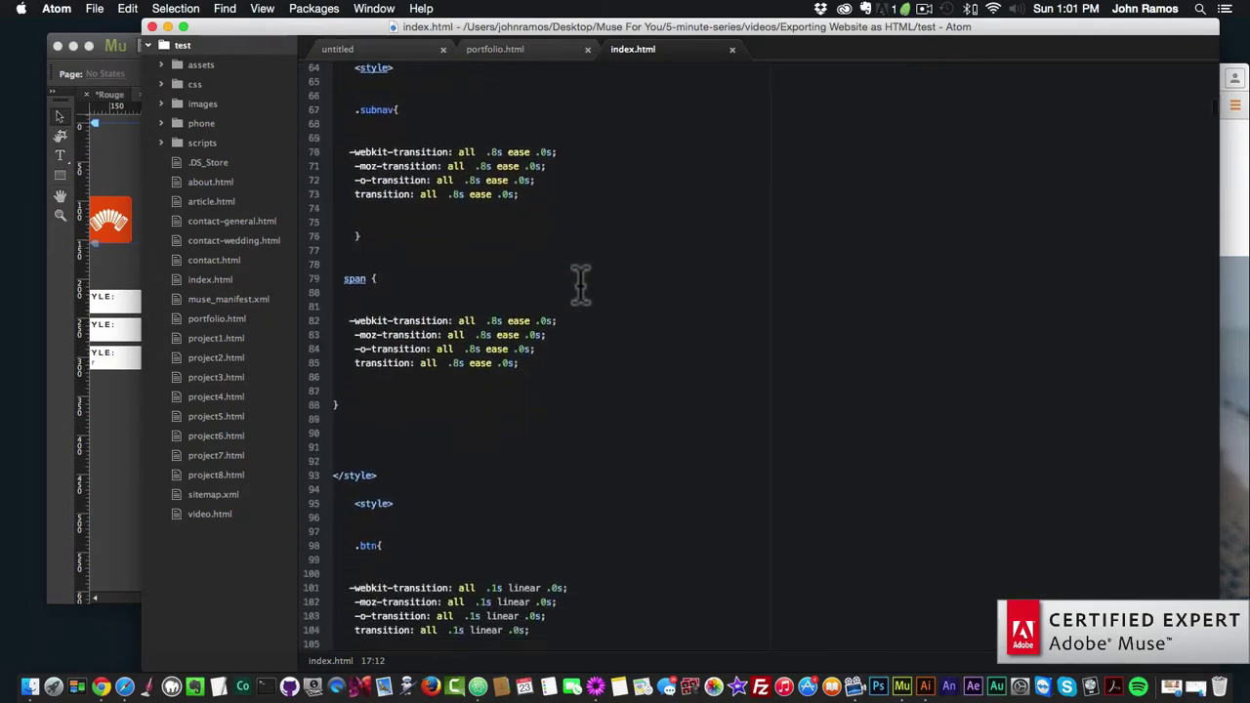
{"action": "scroll", "coordinate": [580, 284], "scroll_direction": "up", "scroll_amount": 15}
{"action": "scroll", "coordinate": [579, 276], "scroll_direction": "up", "scroll_amount": 6}
{"action": "scroll", "coordinate": [579, 274], "scroll_direction": "down", "scroll_amount": 20}
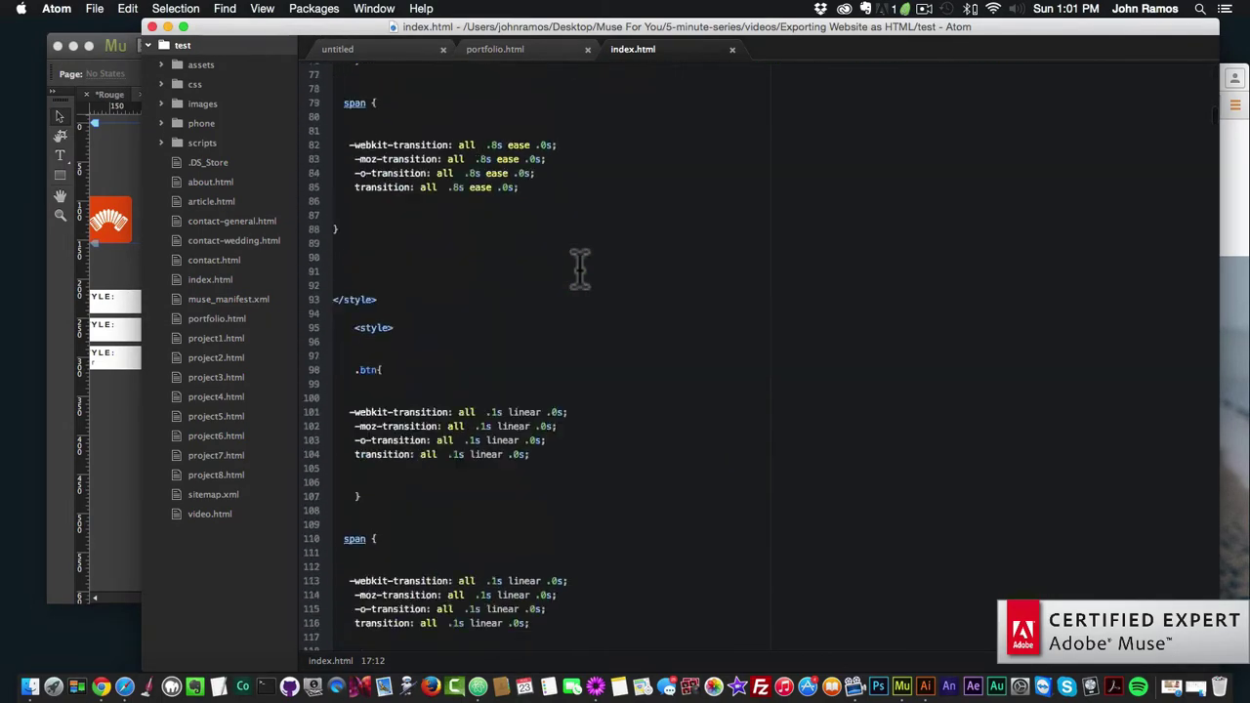
{"action": "scroll", "coordinate": [580, 268], "scroll_direction": "down", "scroll_amount": 20}
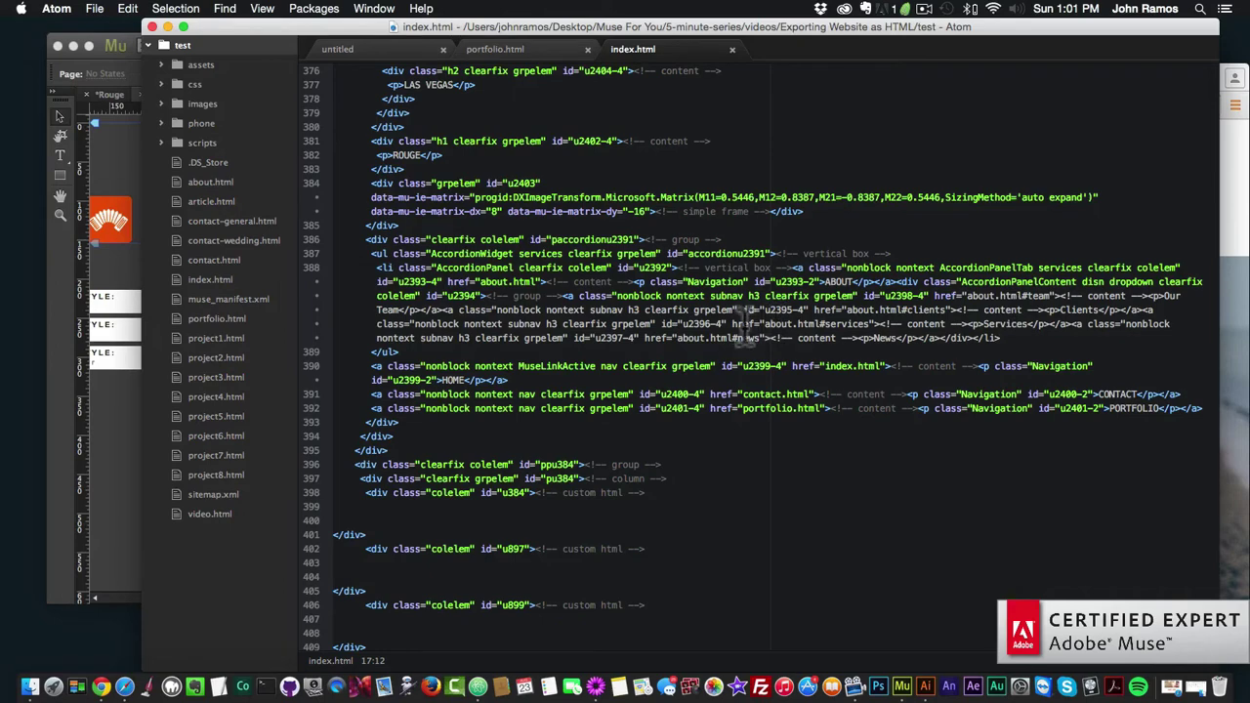
{"action": "scroll", "coordinate": [781, 337], "scroll_direction": "down", "scroll_amount": 10}
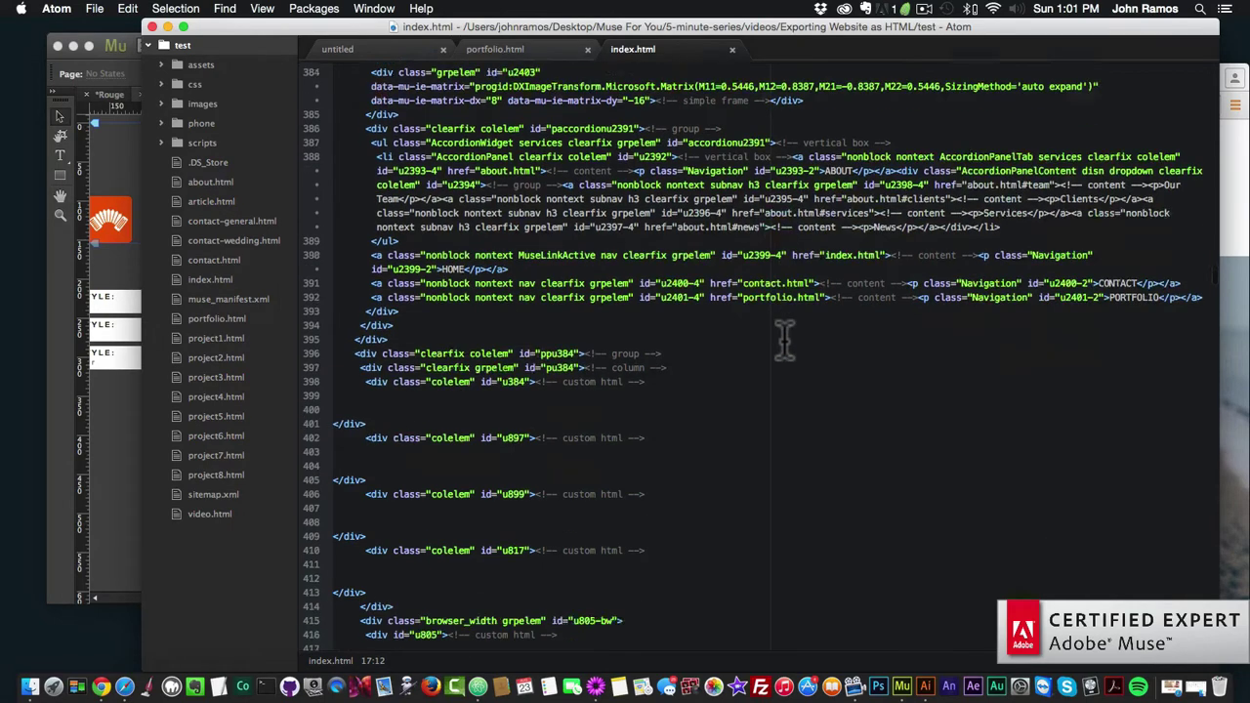
{"action": "scroll", "coordinate": [781, 337], "scroll_direction": "down", "scroll_amount": 2}
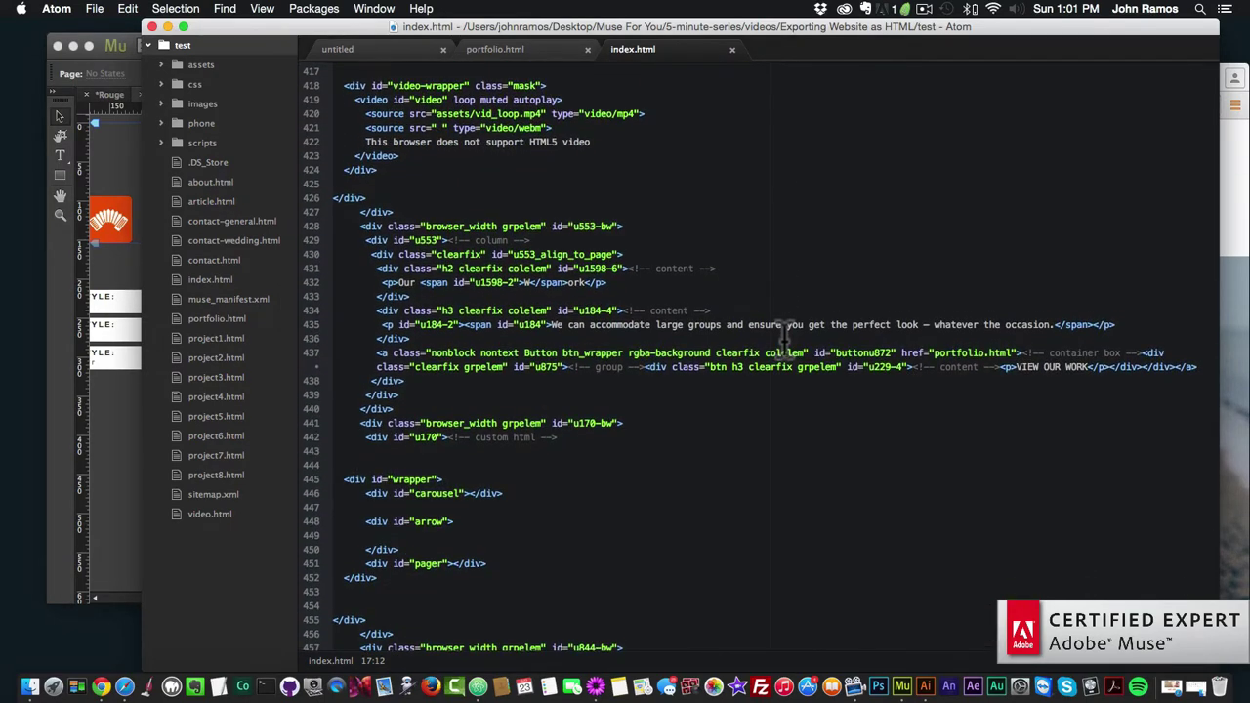
{"action": "scroll", "coordinate": [785, 341], "scroll_direction": "down", "scroll_amount": 1}
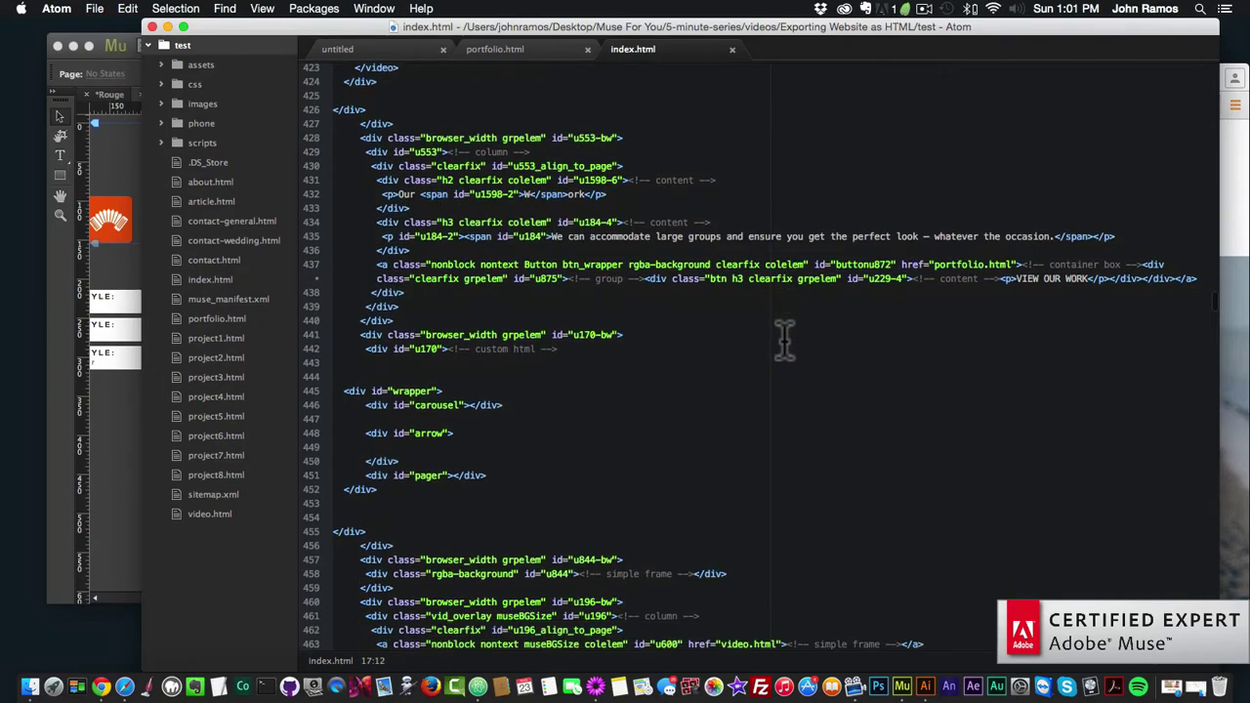
Replace the line 435 sentence with 'I've just changed the text'
{"action": "left_click_drag", "start_coordinate": [550, 237], "coordinate": [1057, 234]}
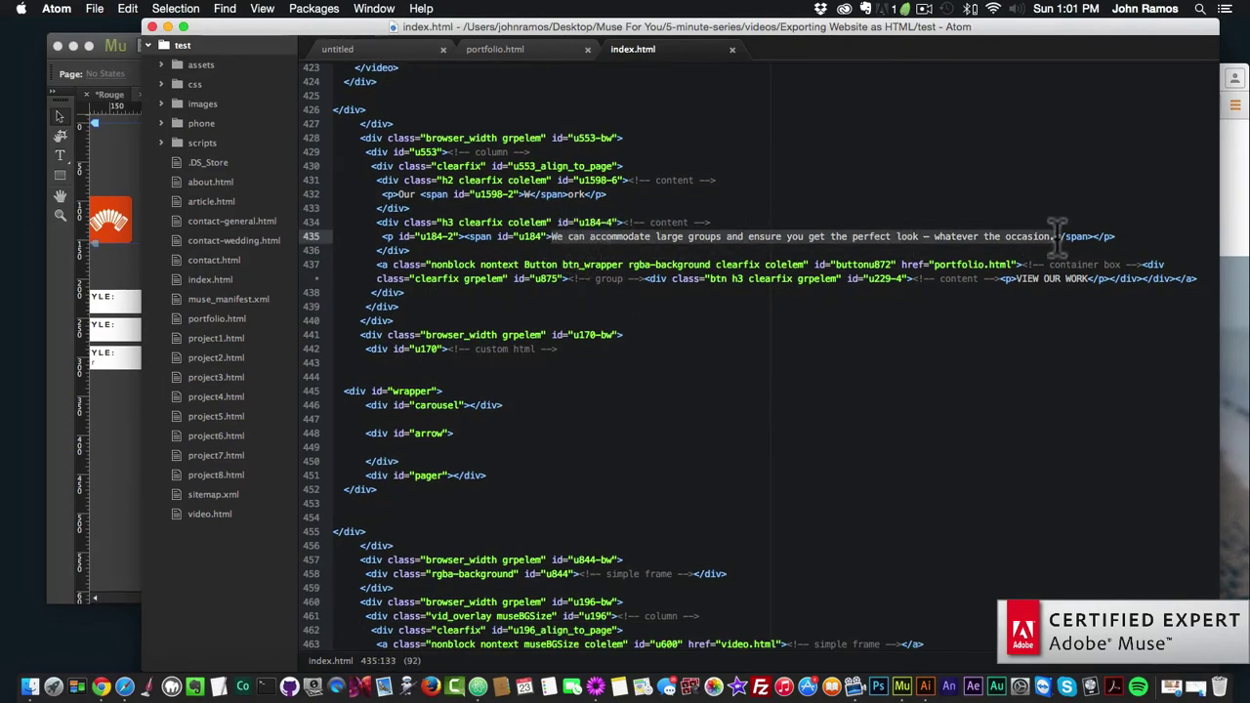
{"action": "type", "text": "I've just ch"}
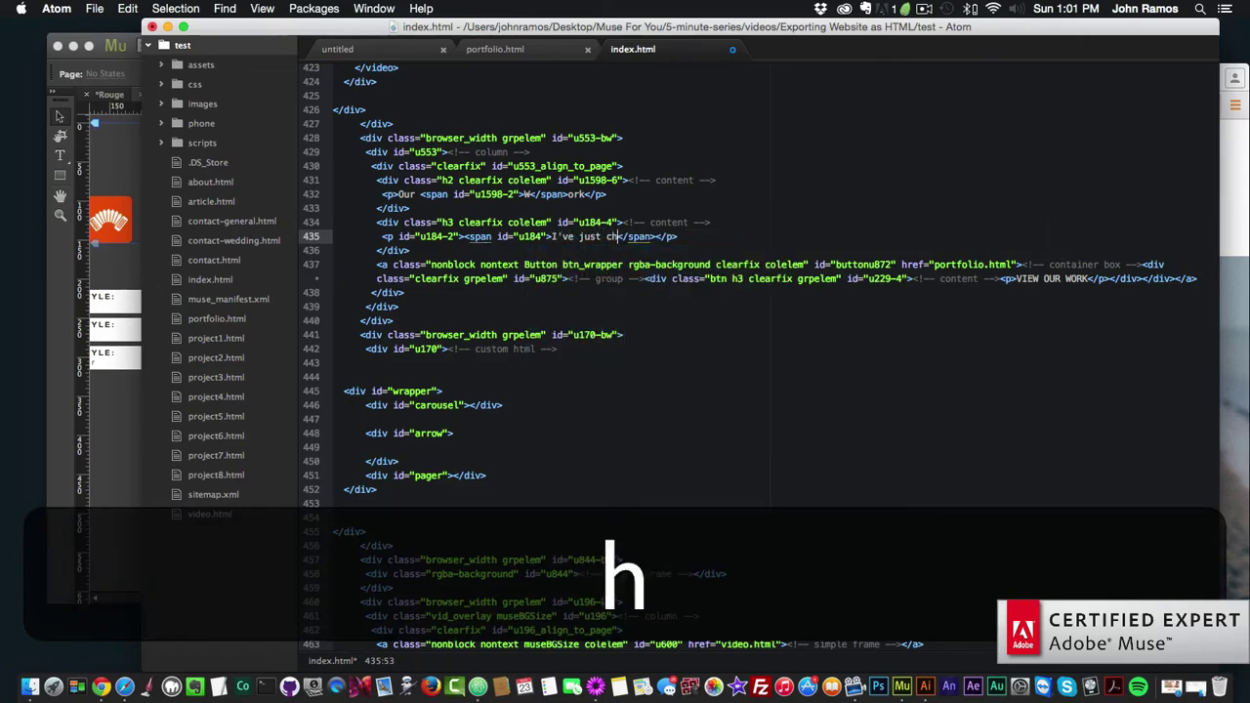
{"action": "type", "text": "anged the tex"}
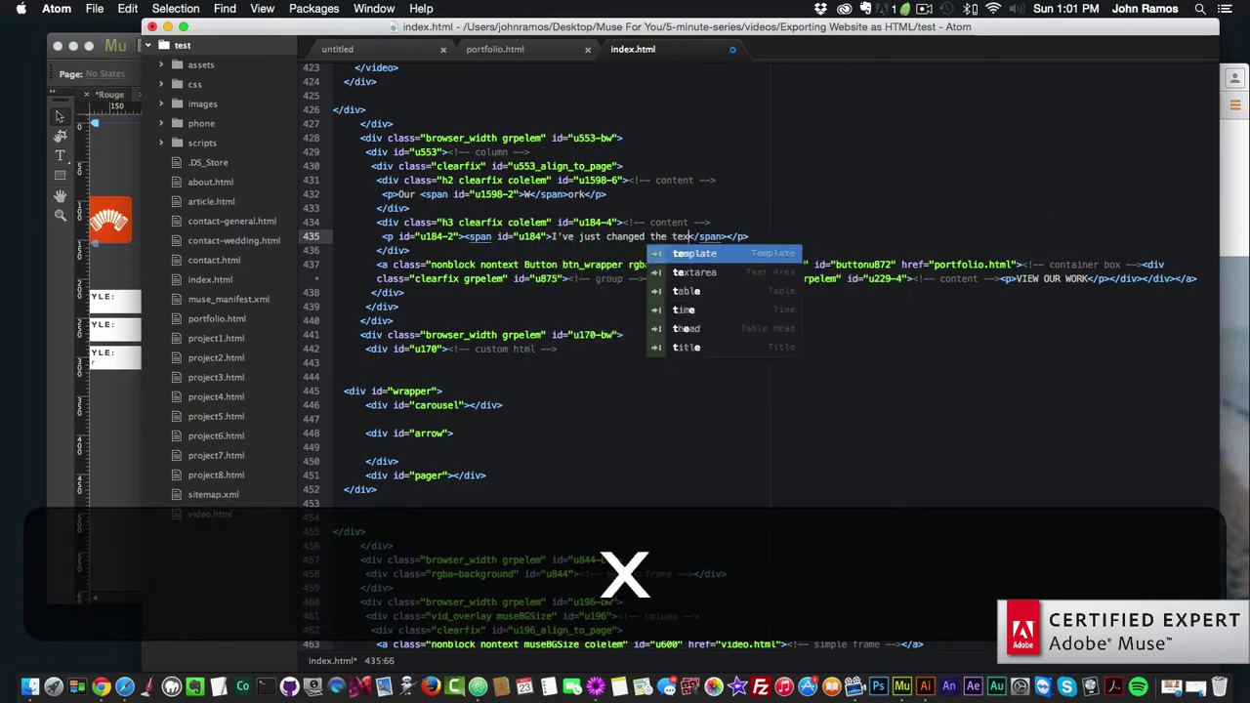
{"action": "type", "text": "t."}
{"action": "key", "text": "super+Tab"}
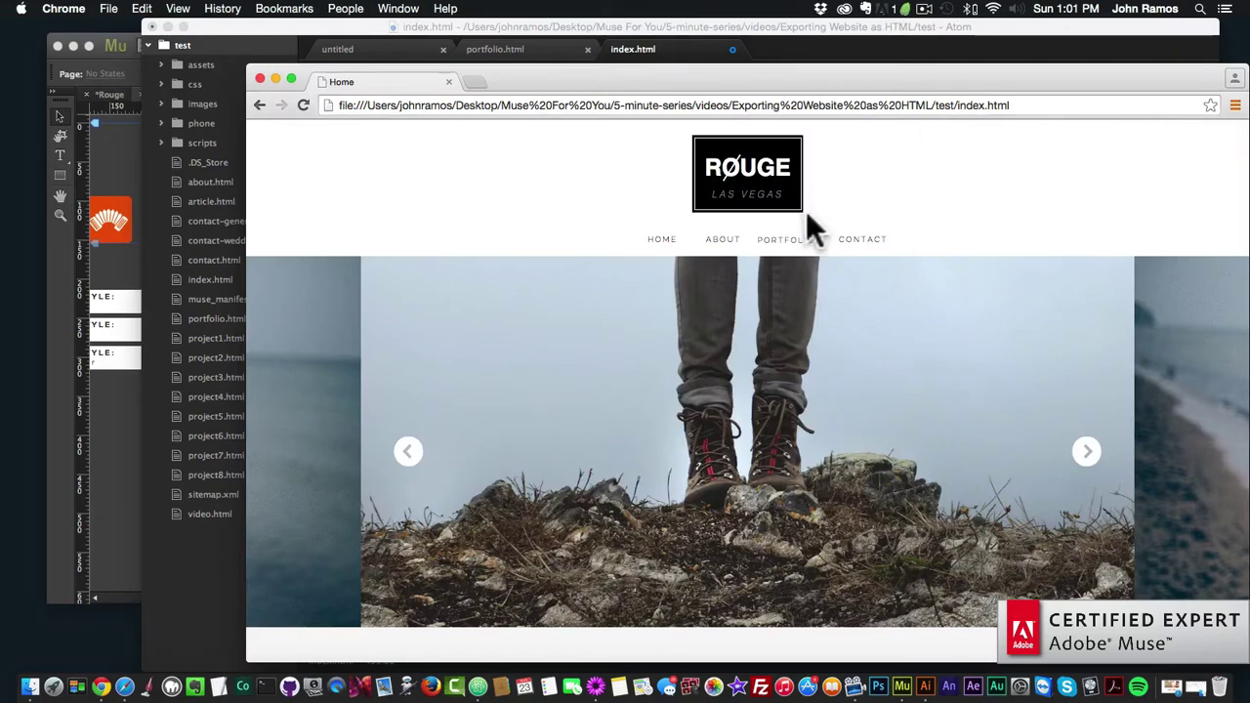
Find the original 'We can accommodate' paragraph on the Chrome page for comparison
{"action": "scroll", "coordinate": [808, 230], "scroll_direction": "down", "scroll_amount": 10}
{"action": "scroll", "coordinate": [809, 237], "scroll_direction": "up", "scroll_amount": 1}
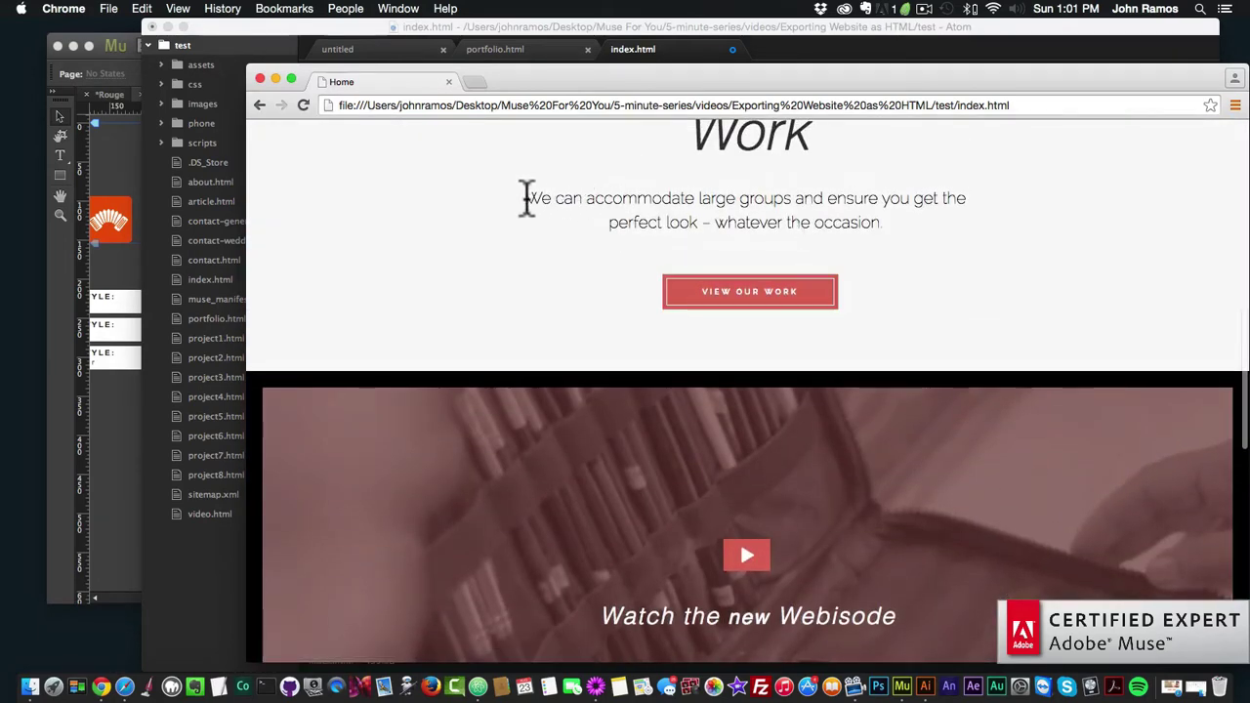
{"action": "left_click_drag", "start_coordinate": [526, 199], "coordinate": [731, 220]}
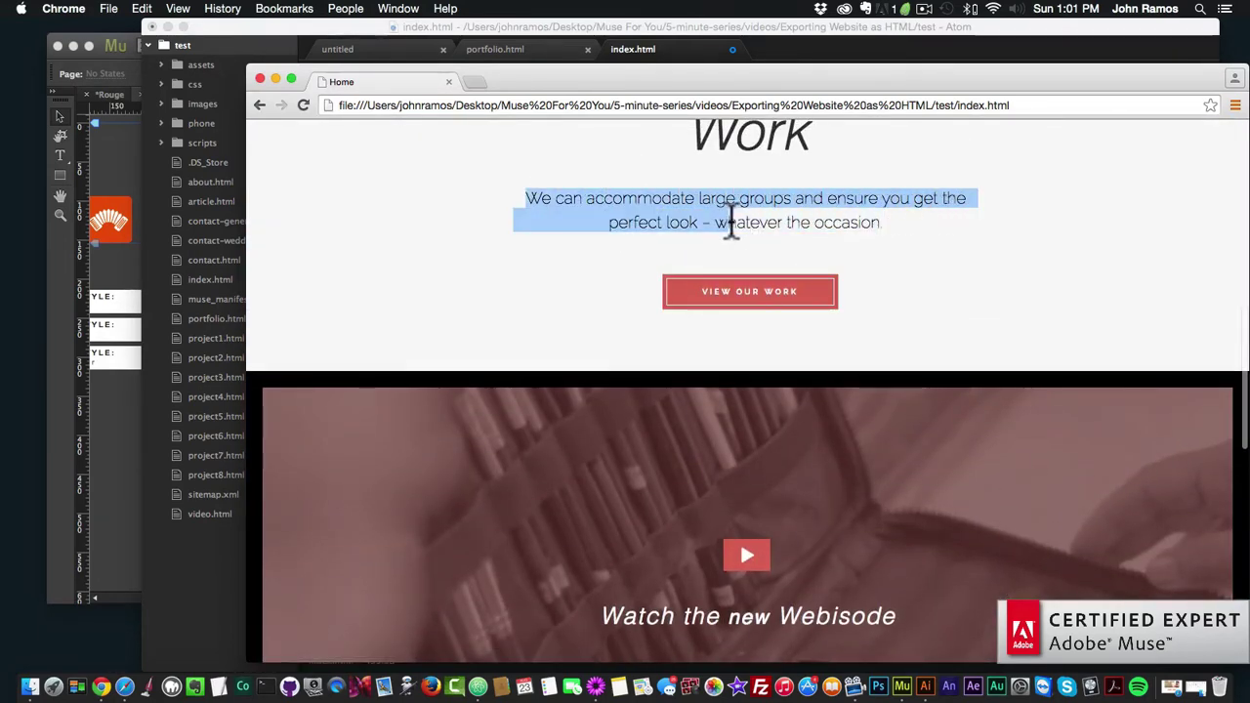
{"action": "left_click", "coordinate": [772, 217]}
Save the edited index.html in Atom and bring the Chrome site page forward
{"action": "left_click", "coordinate": [698, 47]}
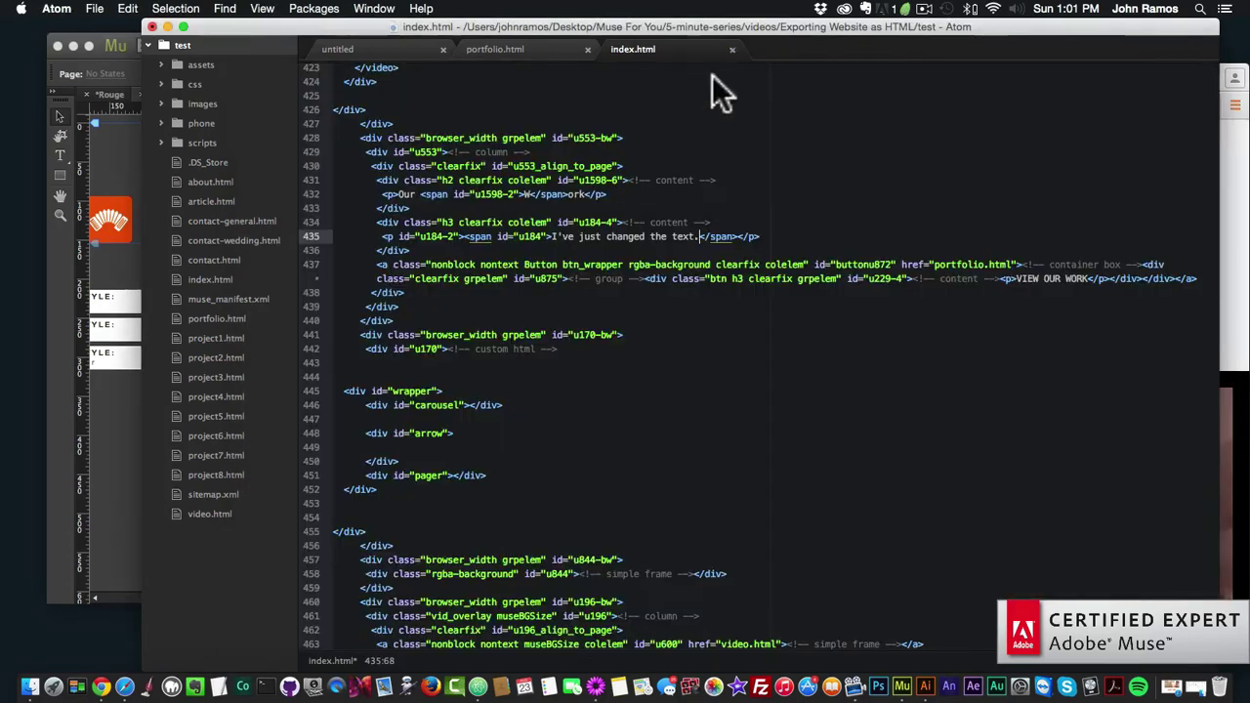
{"action": "key", "text": "super+s"}
{"action": "key", "text": "super+s"}
{"action": "left_click", "coordinate": [94, 8]}
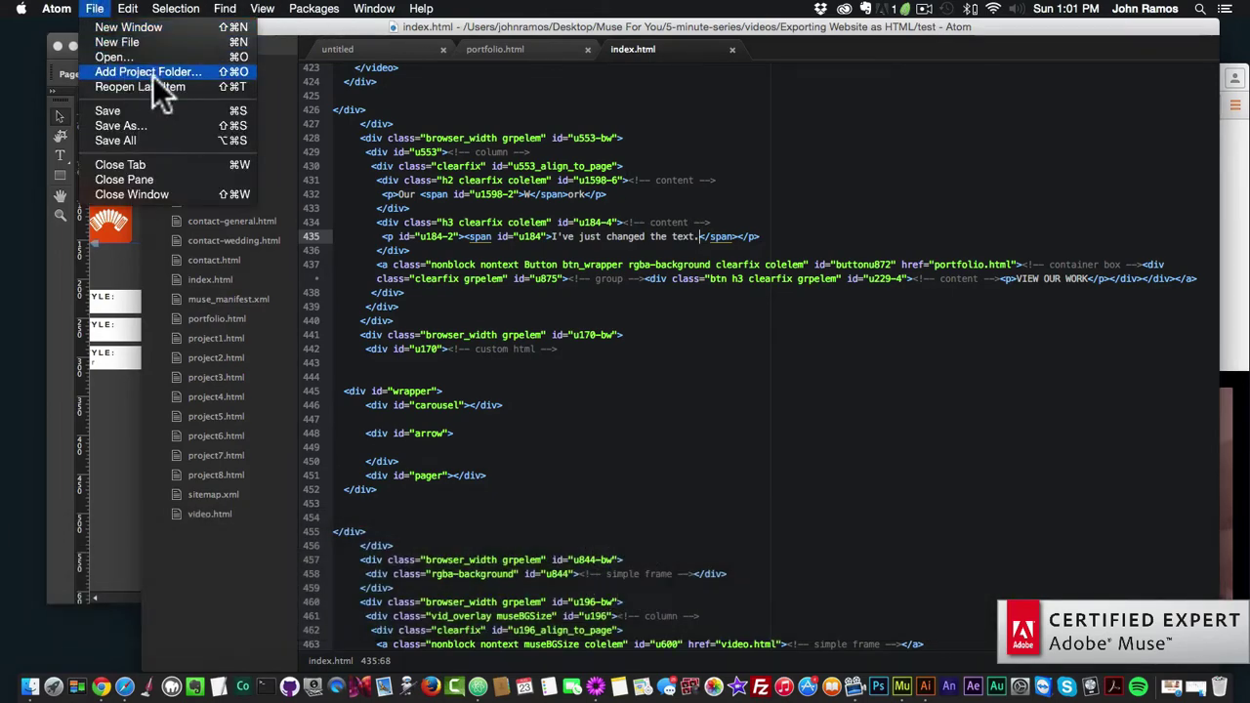
{"action": "left_click", "coordinate": [120, 110]}
{"action": "left_click", "coordinate": [1237, 205]}
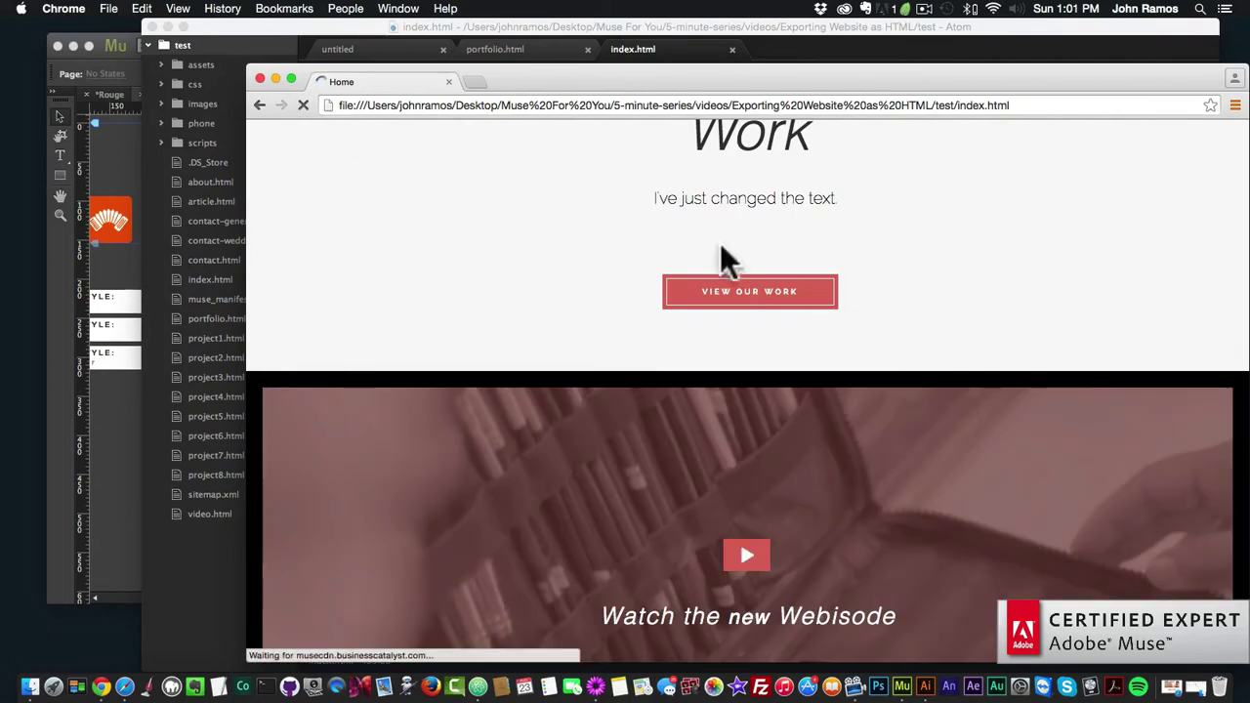
Confirm the Chrome home page shows 'I've just changed the text.', then return to Atom
{"action": "left_click_drag", "start_coordinate": [651, 198], "coordinate": [859, 205]}
{"action": "left_click", "coordinate": [851, 234]}
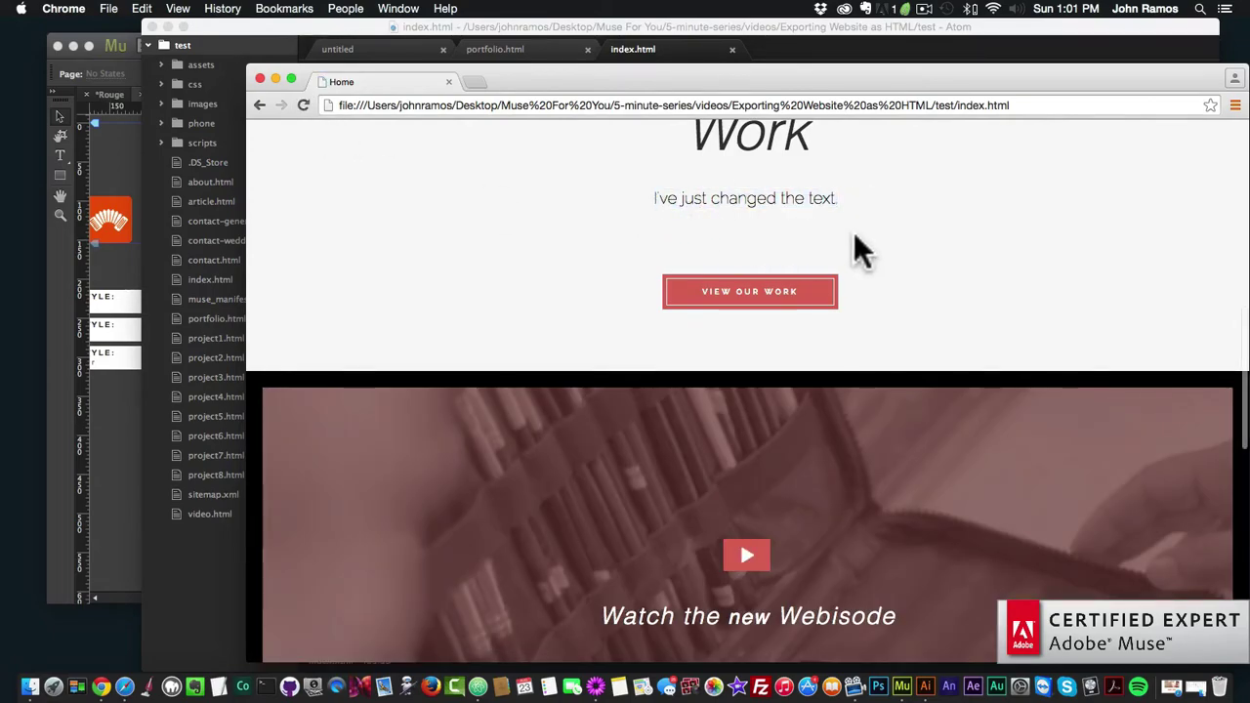
{"action": "scroll", "coordinate": [851, 234], "scroll_direction": "down", "scroll_amount": 10}
{"action": "scroll", "coordinate": [849, 236], "scroll_direction": "down", "scroll_amount": 3}
{"action": "scroll", "coordinate": [868, 279], "scroll_direction": "up", "scroll_amount": 15}
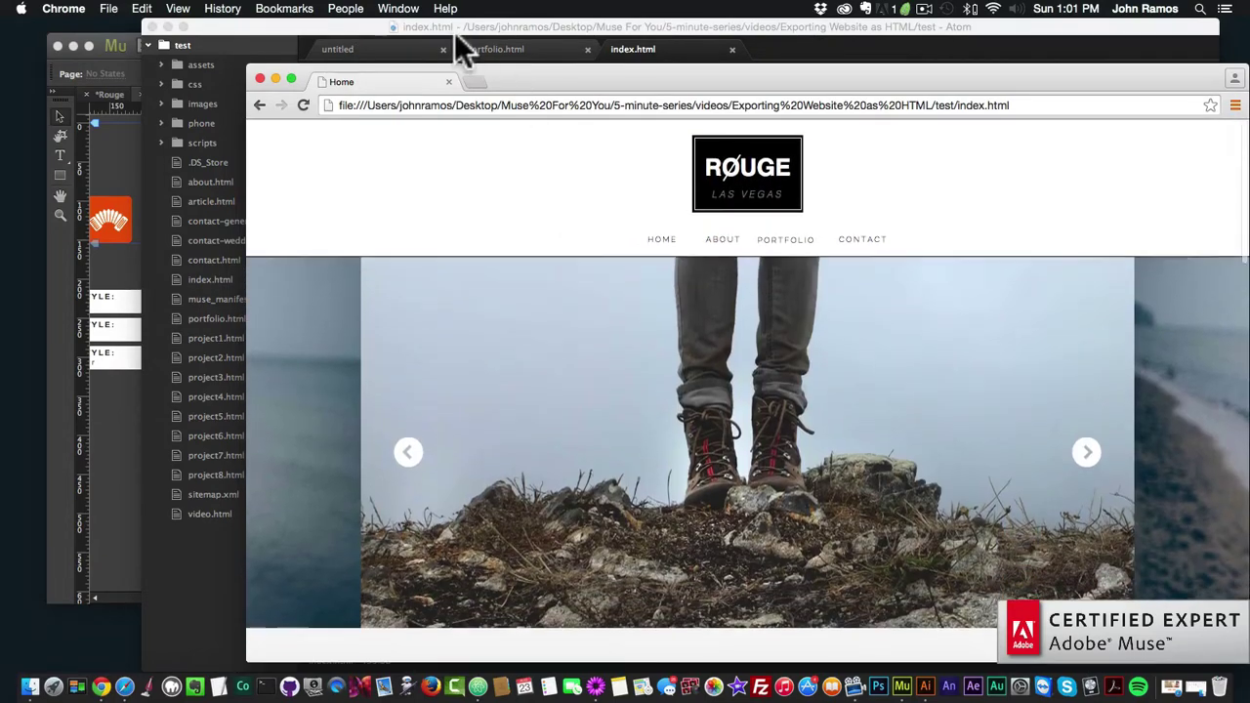
{"action": "left_click", "coordinate": [453, 27]}
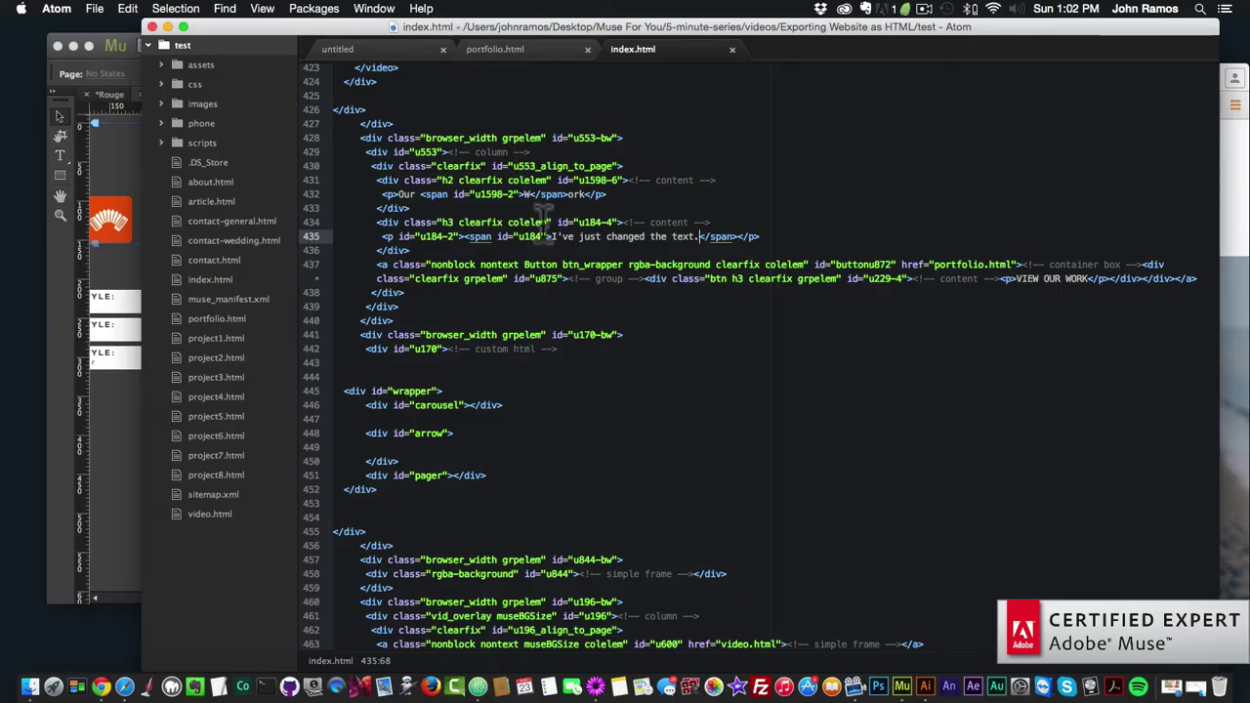
{"action": "scroll", "coordinate": [552, 229], "scroll_direction": "down", "scroll_amount": 20}
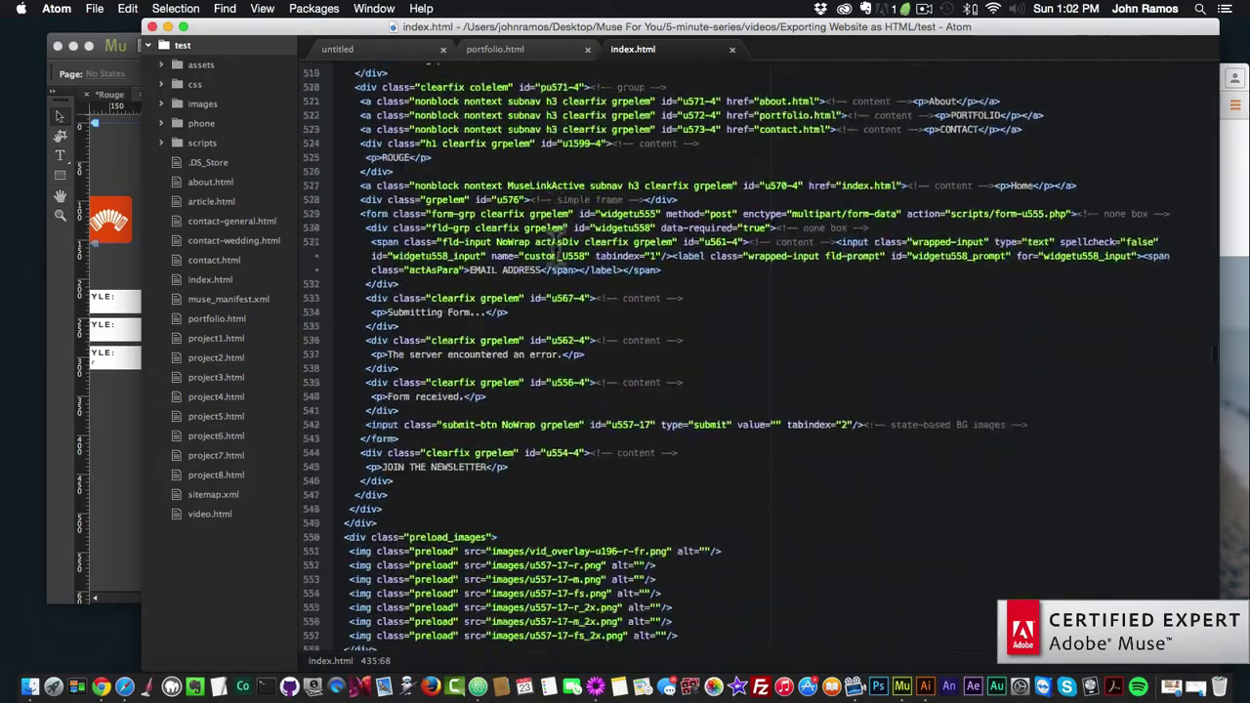
{"action": "scroll", "coordinate": [553, 238], "scroll_direction": "down", "scroll_amount": 20}
{"action": "scroll", "coordinate": [552, 249], "scroll_direction": "up", "scroll_amount": 8}
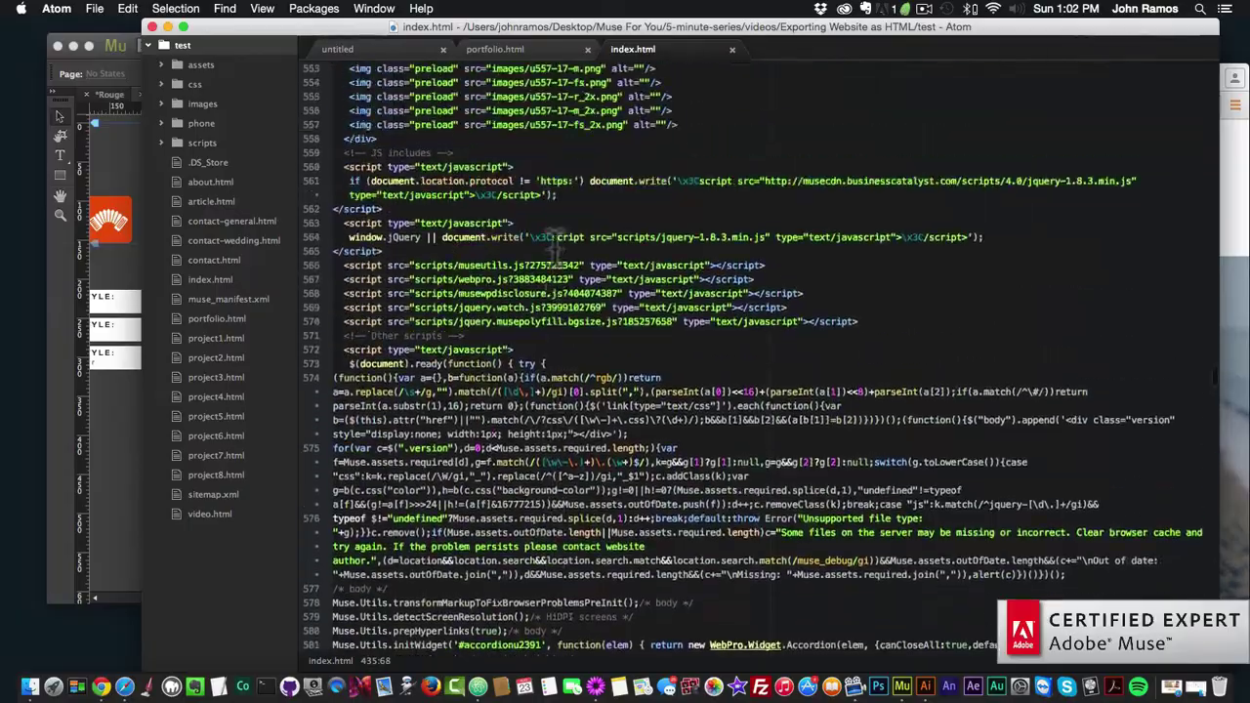
{"action": "scroll", "coordinate": [552, 244], "scroll_direction": "down", "scroll_amount": 5}
{"action": "scroll", "coordinate": [553, 244], "scroll_direction": "up", "scroll_amount": 20}
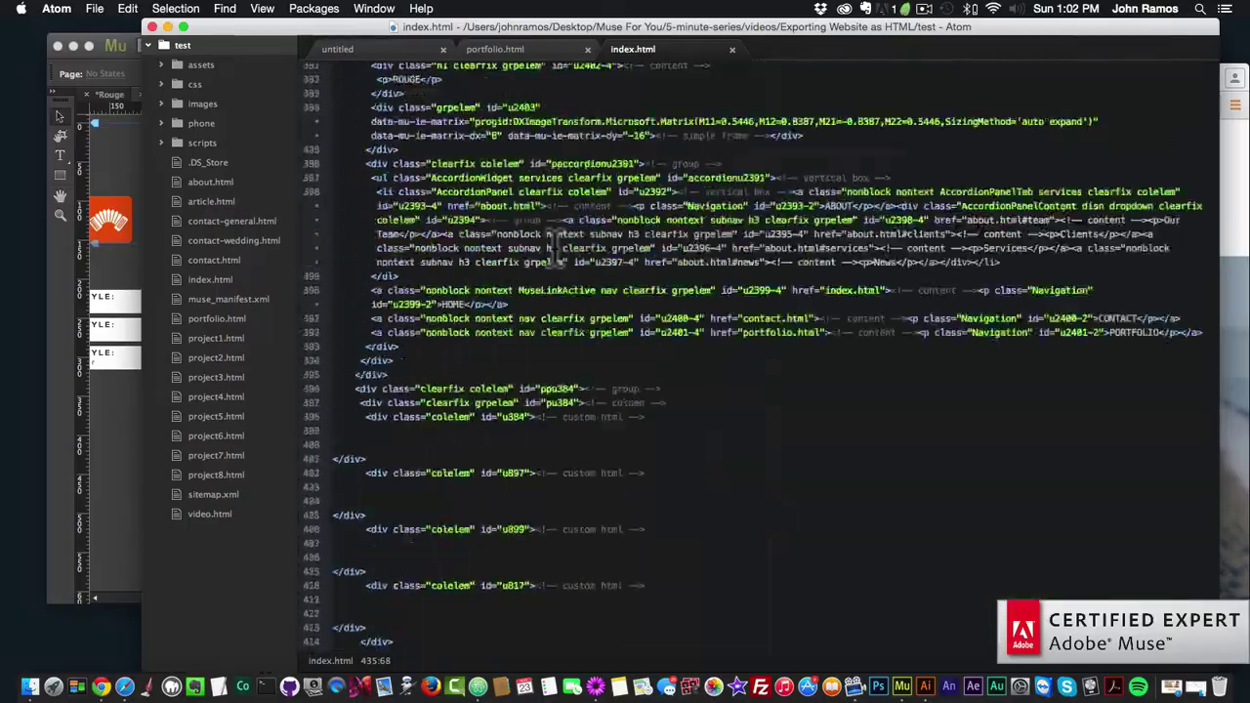
{"action": "scroll", "coordinate": [553, 244], "scroll_direction": "up", "scroll_amount": 20}
{"action": "scroll", "coordinate": [553, 244], "scroll_direction": "down", "scroll_amount": 12}
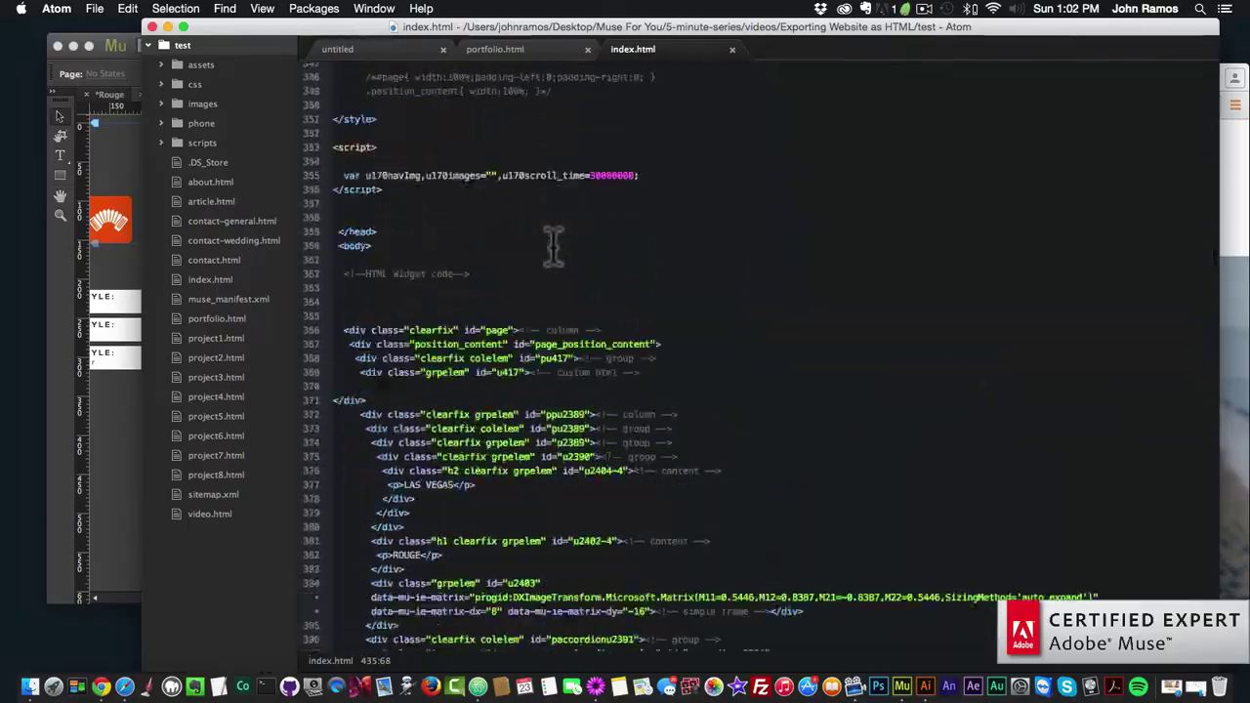
{"action": "scroll", "coordinate": [553, 245], "scroll_direction": "down", "scroll_amount": 20}
{"action": "scroll", "coordinate": [553, 249], "scroll_direction": "up", "scroll_amount": 4}
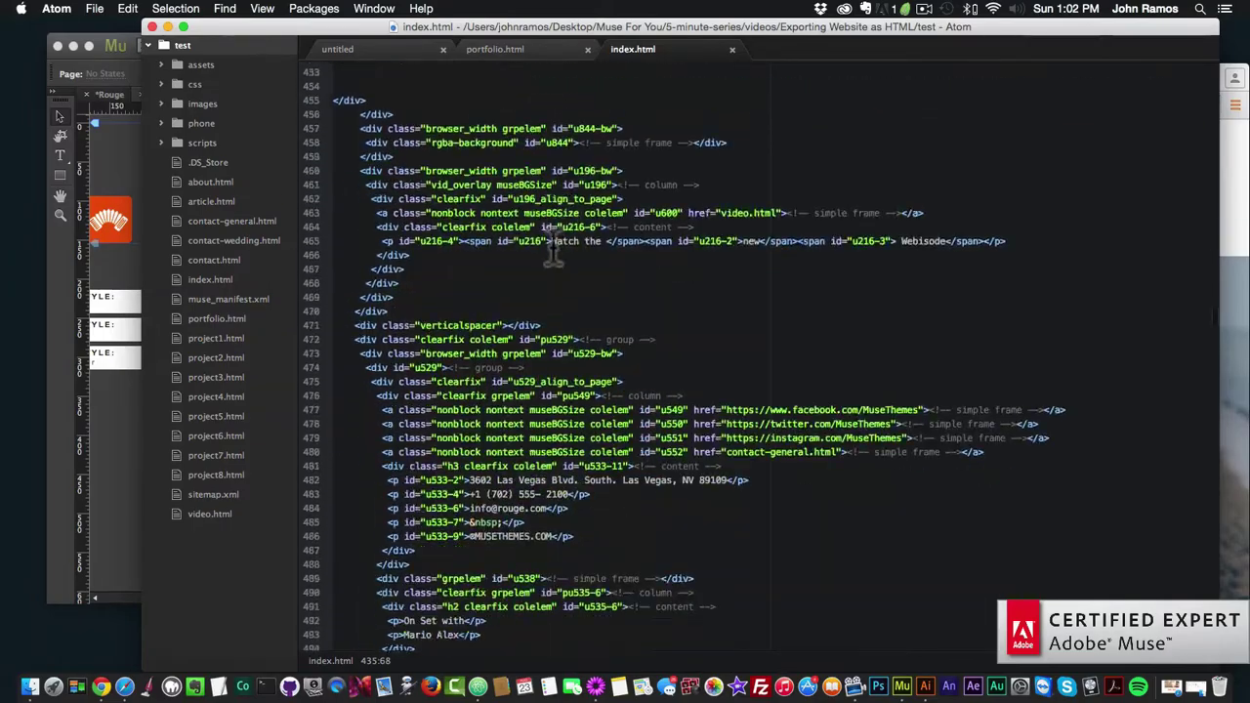
{"action": "scroll", "coordinate": [553, 249], "scroll_direction": "down", "scroll_amount": 15}
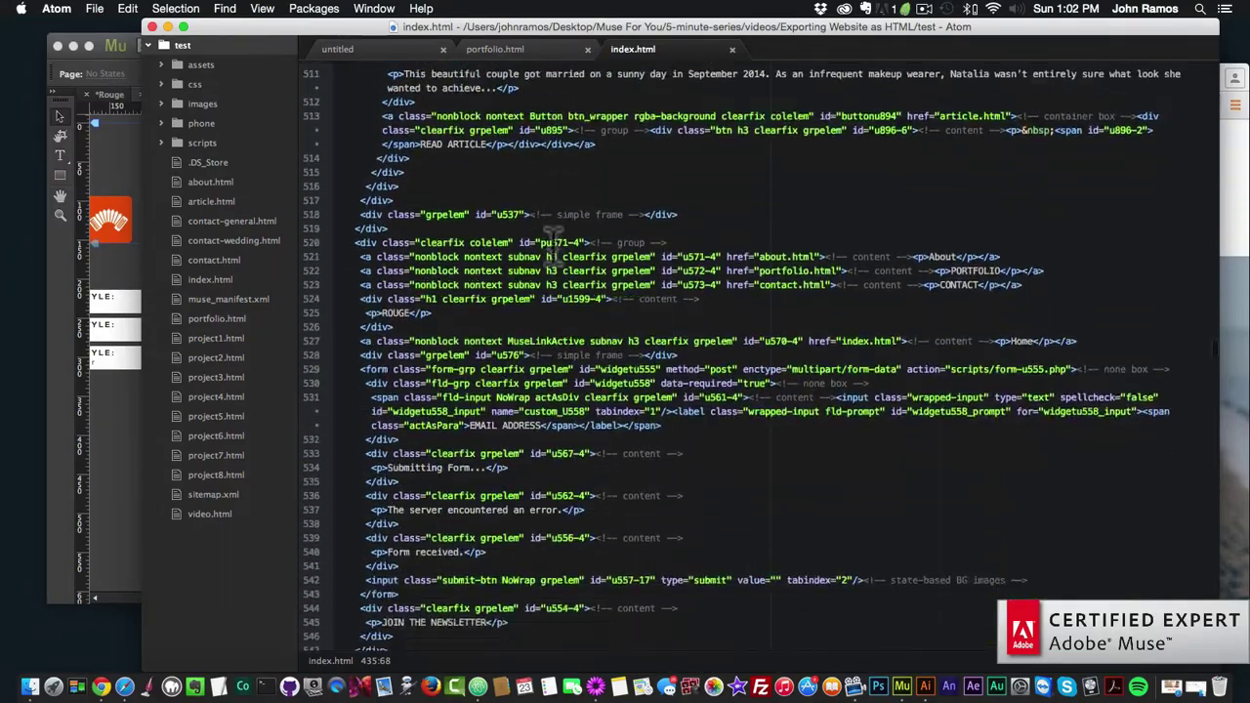
{"action": "scroll", "coordinate": [552, 249], "scroll_direction": "down", "scroll_amount": 20}
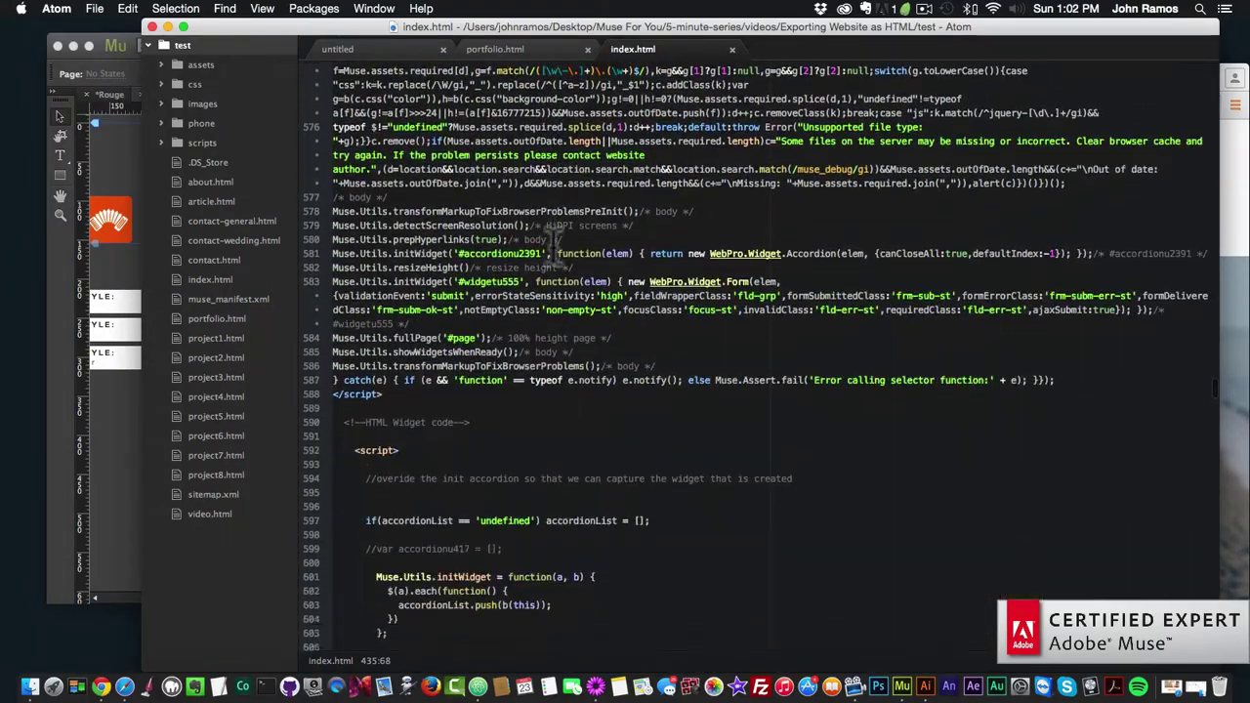
{"action": "scroll", "coordinate": [553, 244], "scroll_direction": "down", "scroll_amount": 4}
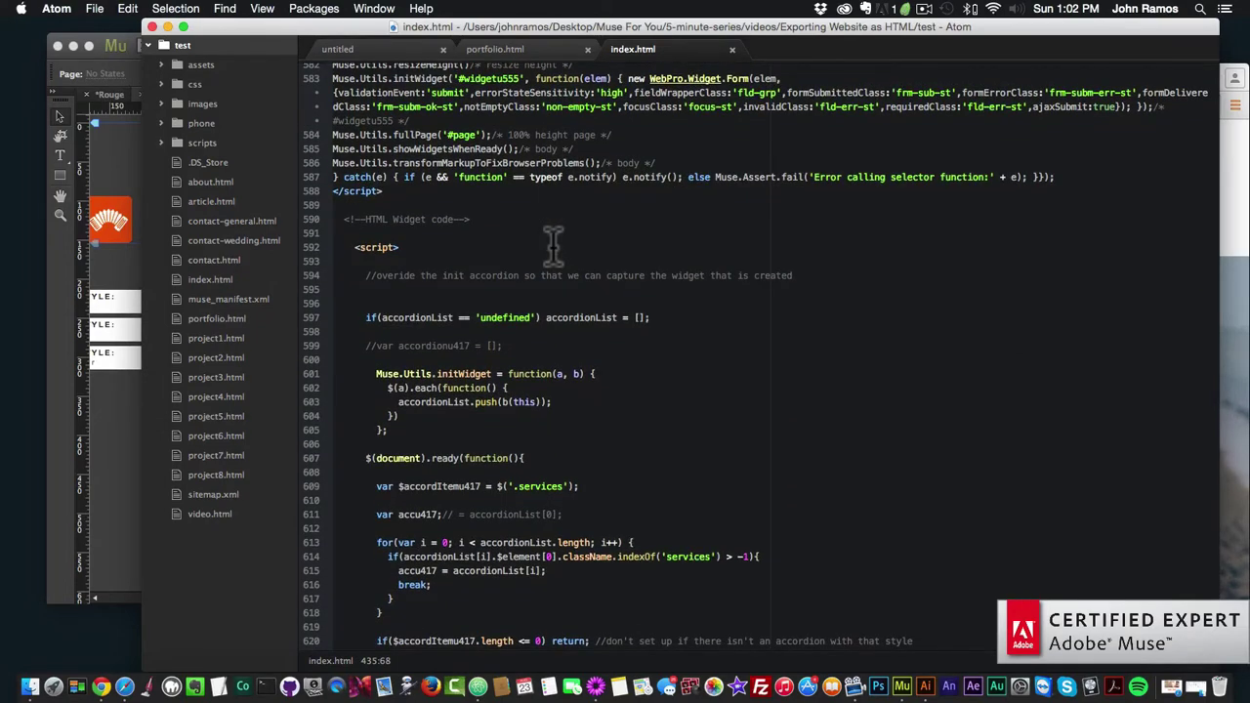
{"action": "scroll", "coordinate": [550, 252], "scroll_direction": "down", "scroll_amount": 12}
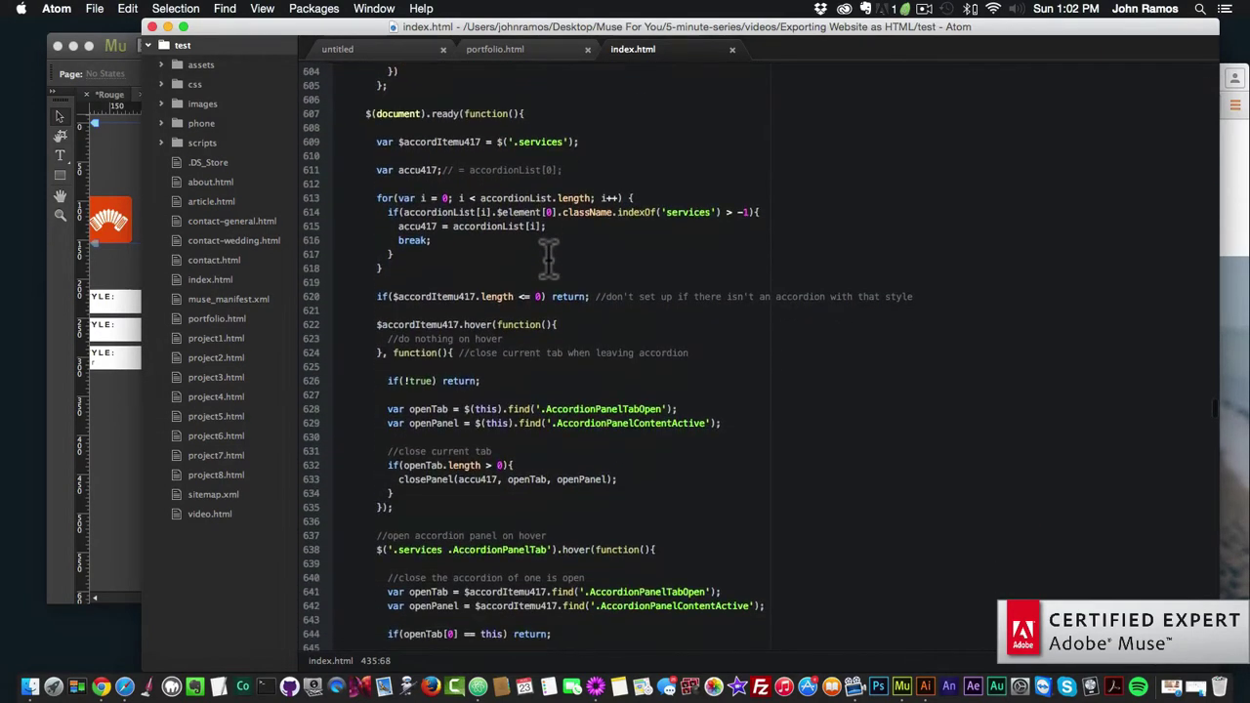
{"action": "scroll", "coordinate": [550, 252], "scroll_direction": "down", "scroll_amount": 20}
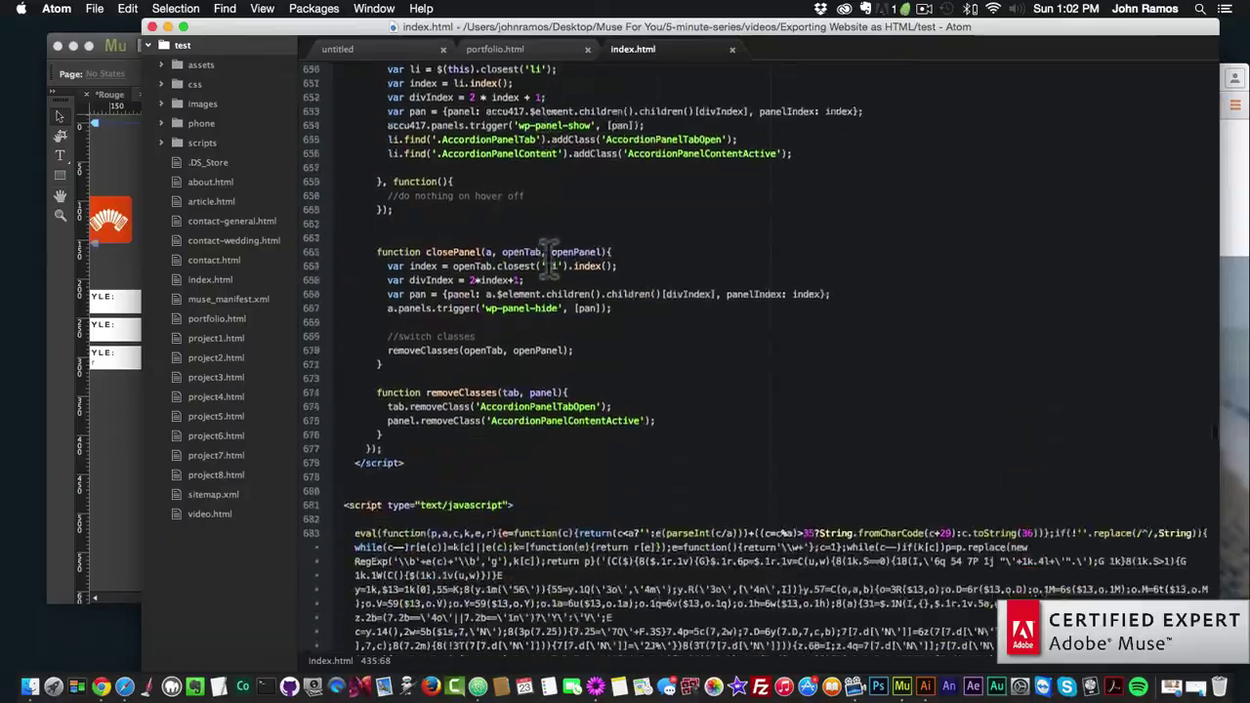
{"action": "scroll", "coordinate": [550, 250], "scroll_direction": "down", "scroll_amount": 20}
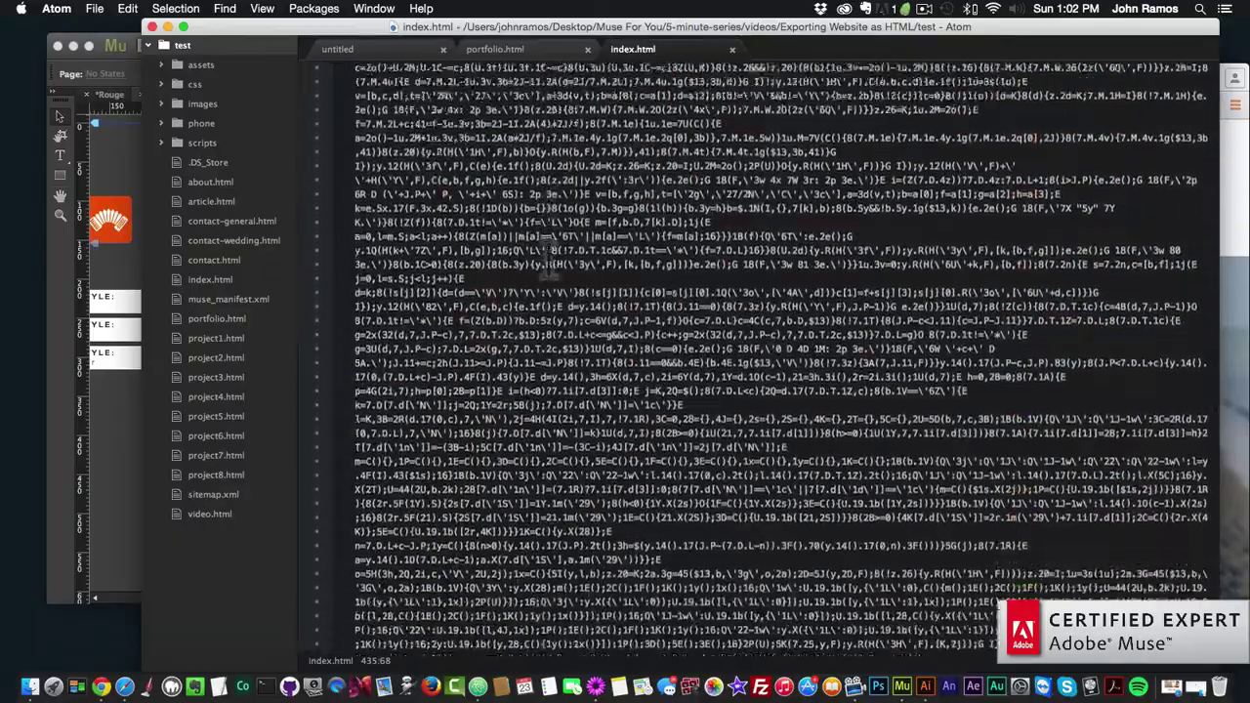
{"action": "scroll", "coordinate": [550, 252], "scroll_direction": "up", "scroll_amount": 10}
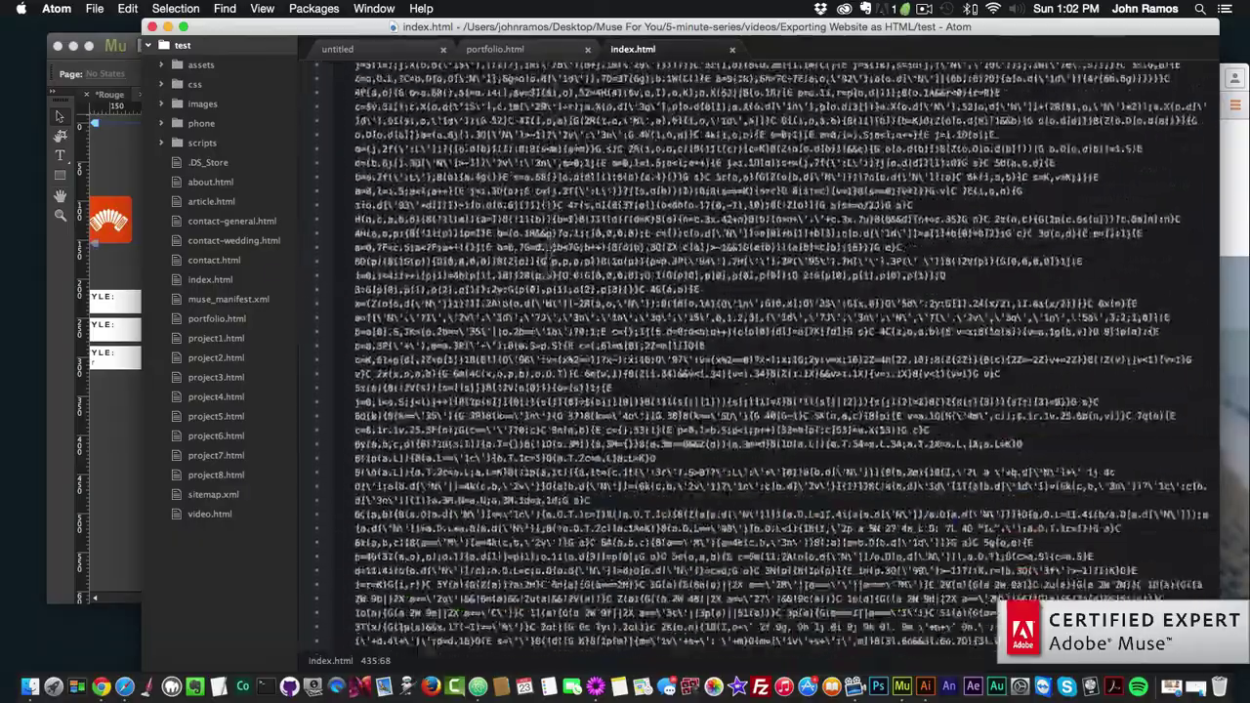
{"action": "scroll", "coordinate": [550, 252], "scroll_direction": "up", "scroll_amount": 20}
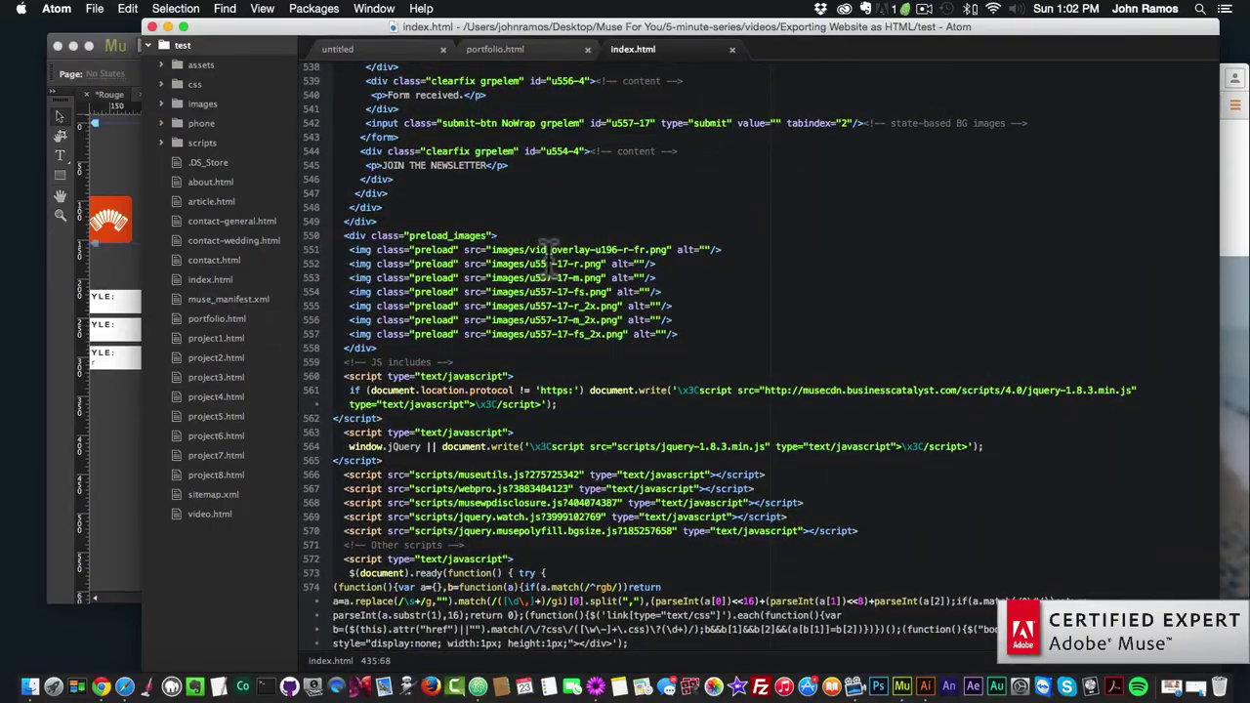
{"action": "scroll", "coordinate": [553, 252], "scroll_direction": "up", "scroll_amount": 20}
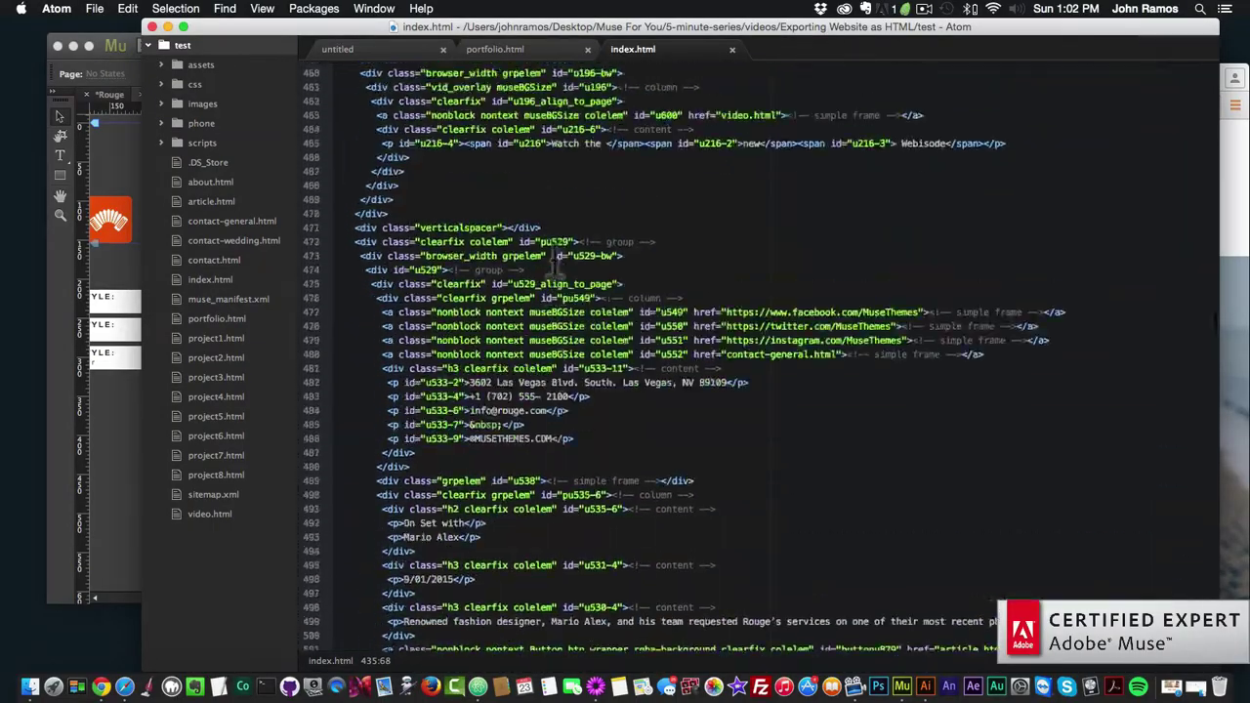
{"action": "scroll", "coordinate": [553, 252], "scroll_direction": "up", "scroll_amount": 15}
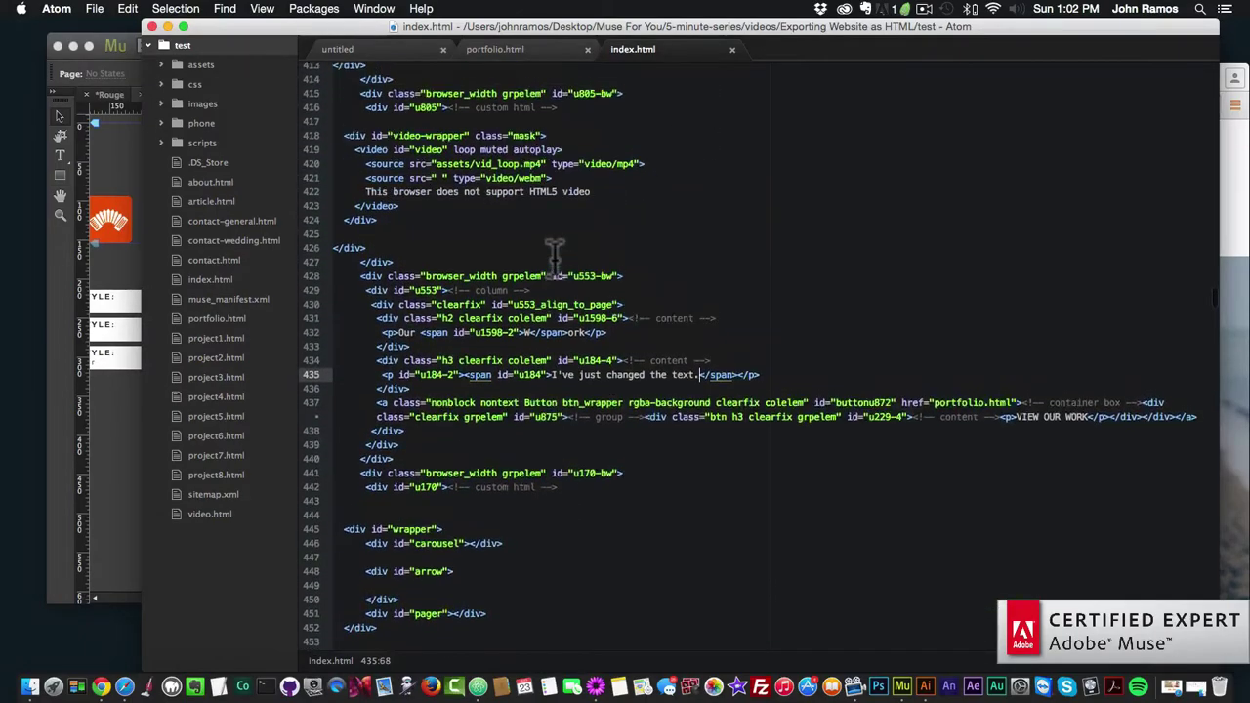
{"action": "scroll", "coordinate": [553, 256], "scroll_direction": "up", "scroll_amount": 20}
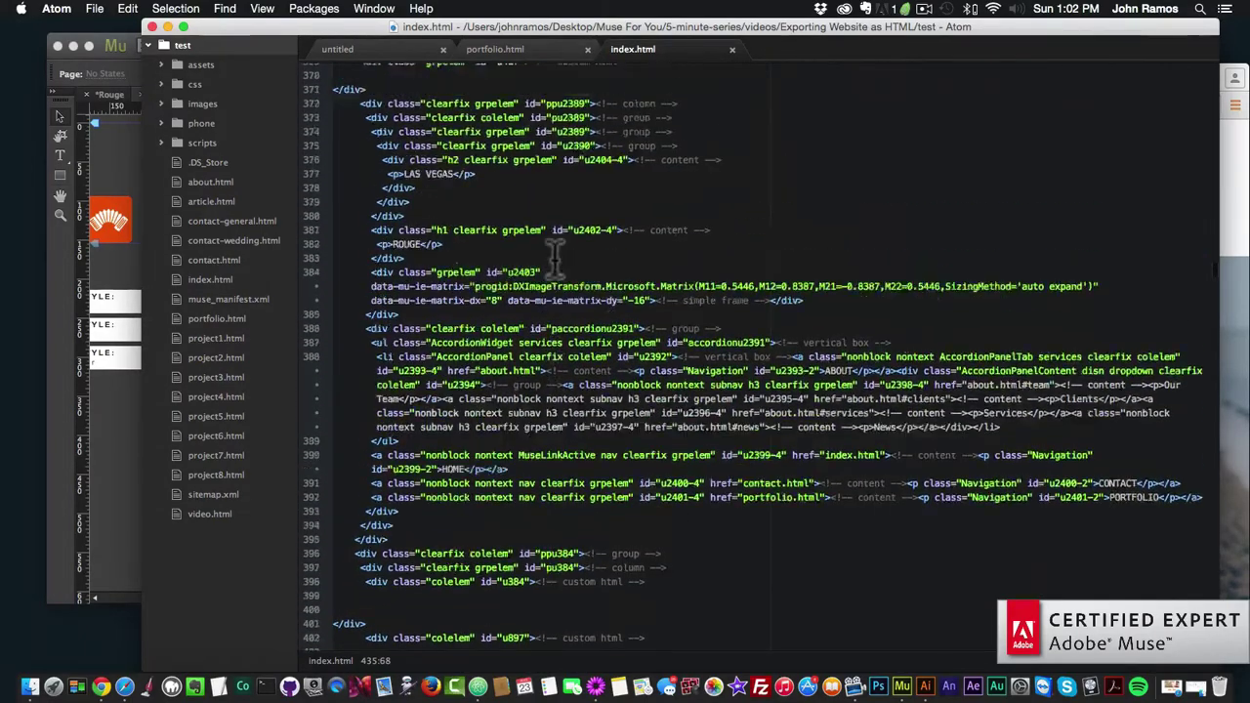
{"action": "scroll", "coordinate": [558, 254], "scroll_direction": "up", "scroll_amount": 20}
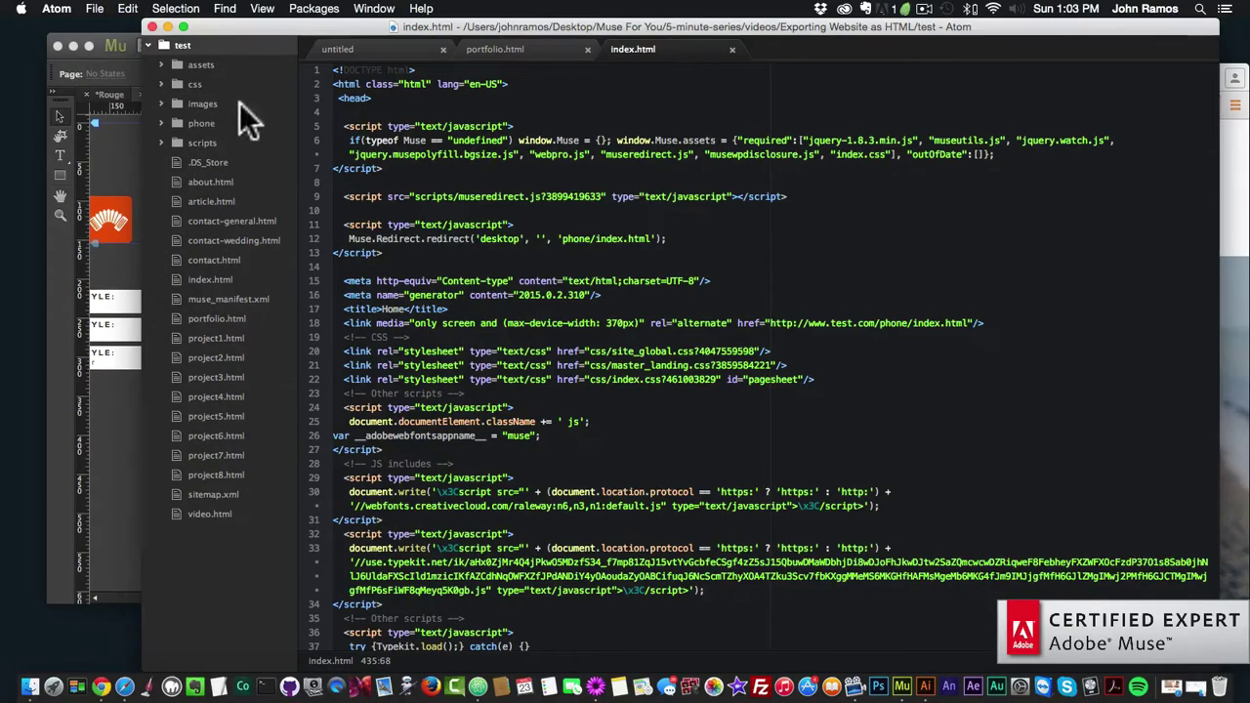
{"action": "left_click", "coordinate": [626, 296]}
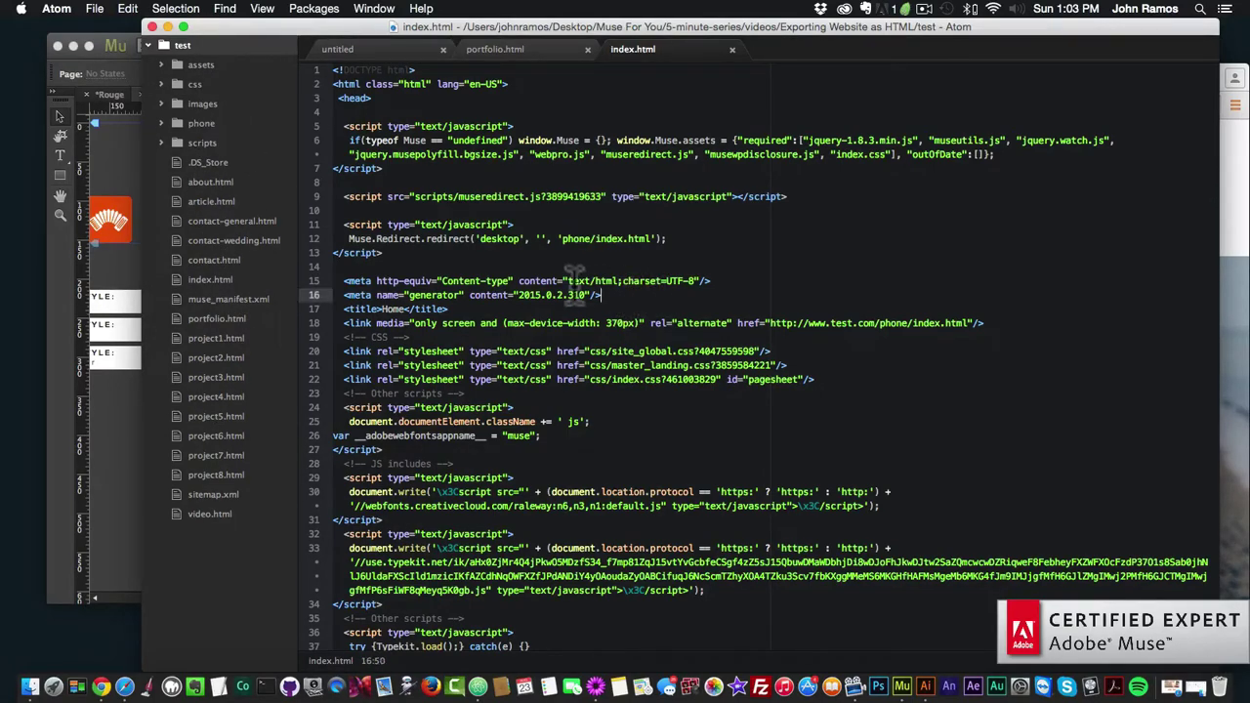